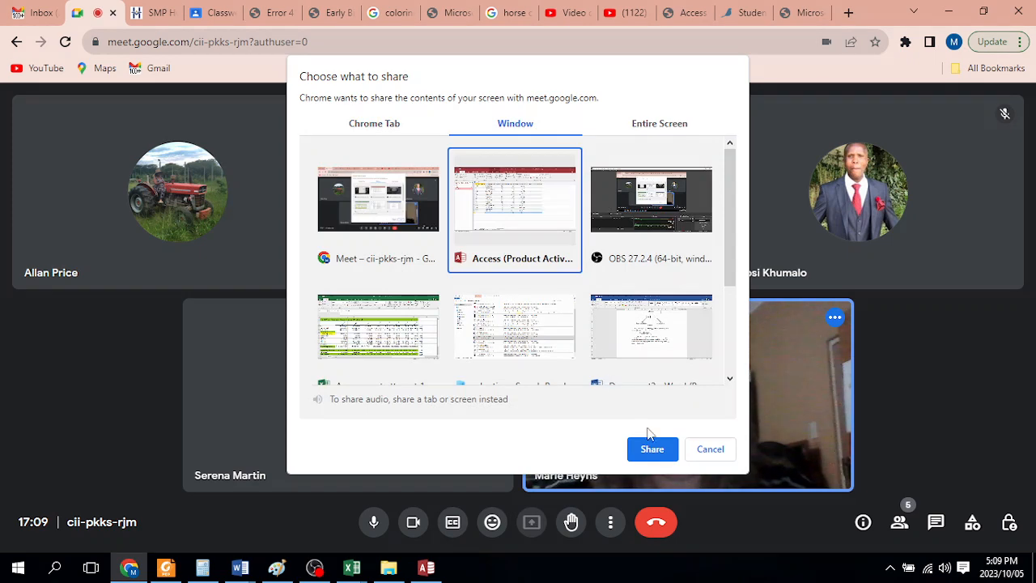
Share the Access window in the Google Meet call and dismiss the presenting notification
{"action": "left_click", "coordinate": [652, 448]}
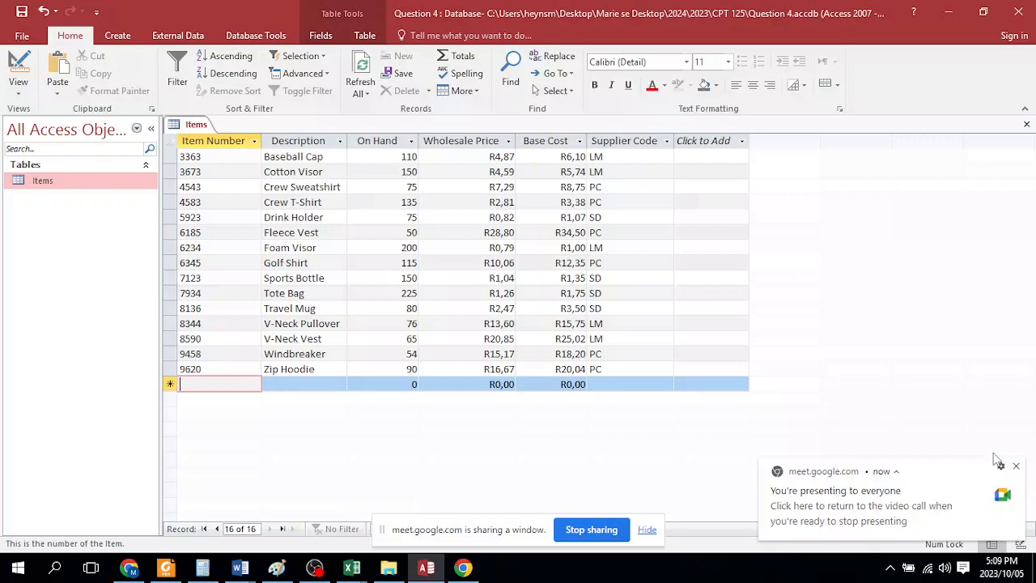
{"action": "left_click", "coordinate": [1017, 467]}
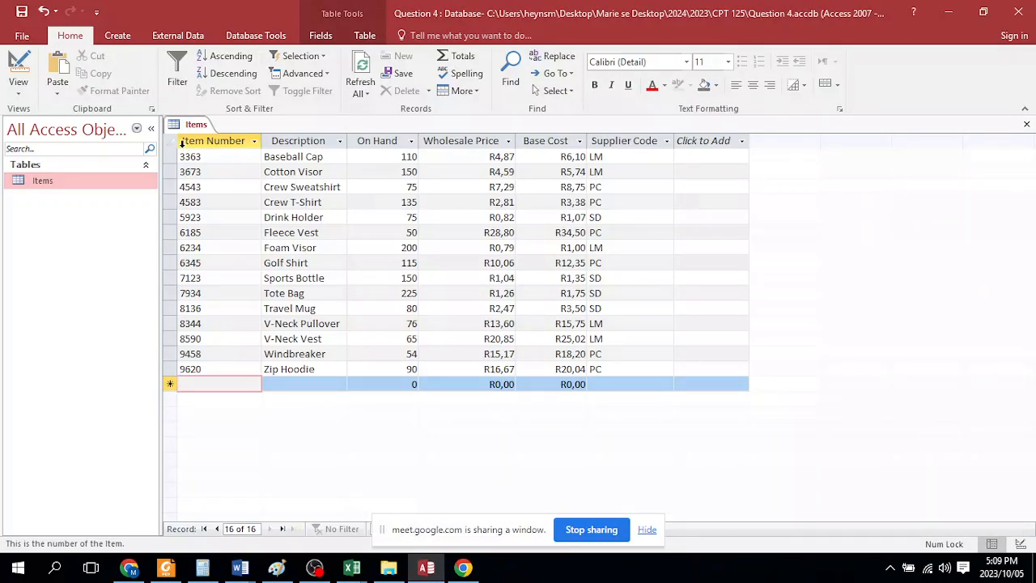
{"action": "left_click", "coordinate": [124, 37]}
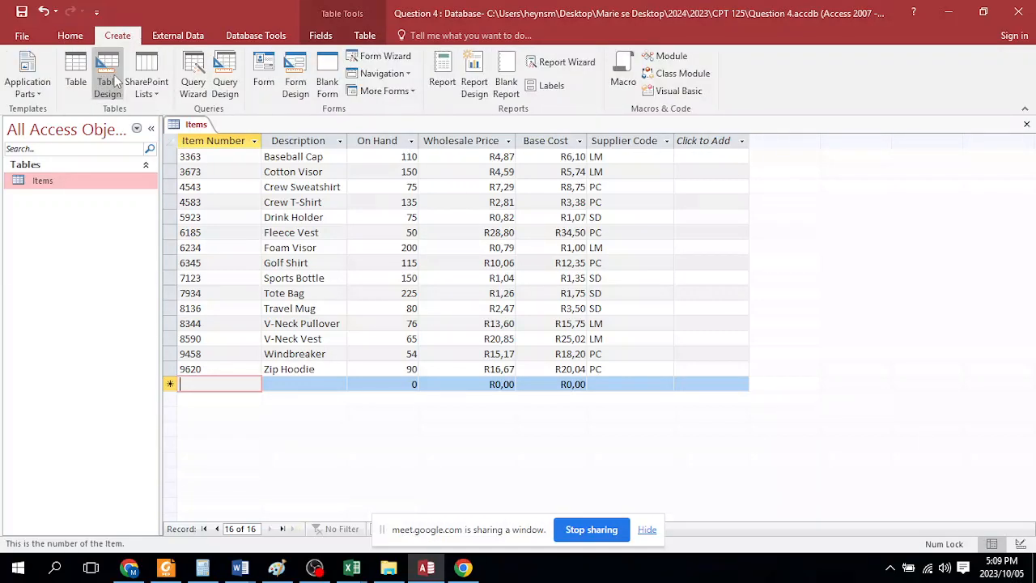
{"action": "left_click", "coordinate": [114, 75]}
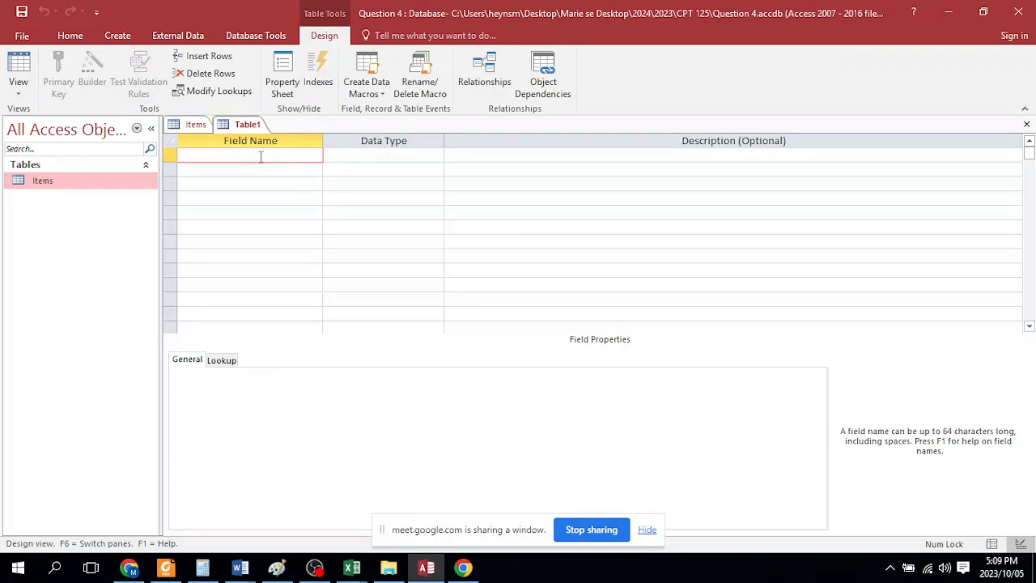
{"action": "left_click", "coordinate": [1026, 124]}
Examine the Items table's field definitions in Design view and the Supplier Code lookup choices in its datasheet
{"action": "left_click", "coordinate": [18, 69]}
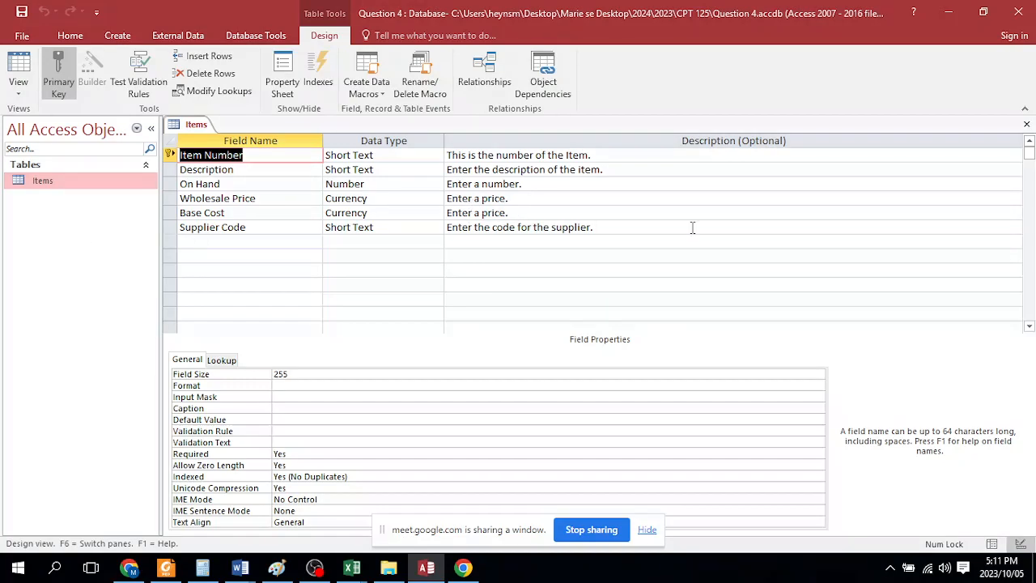
{"action": "left_click", "coordinate": [1026, 125]}
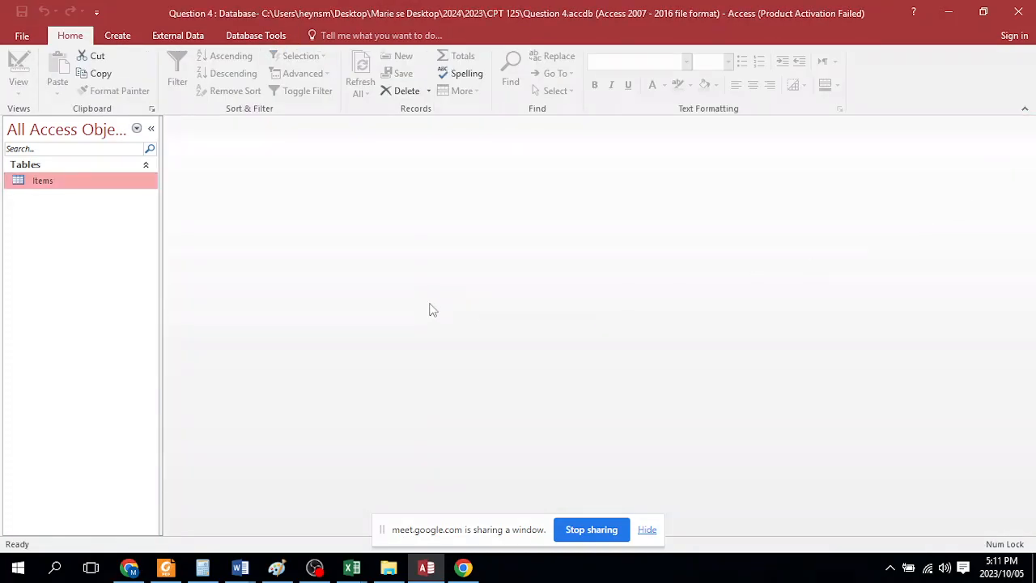
{"action": "double_click", "coordinate": [51, 181]}
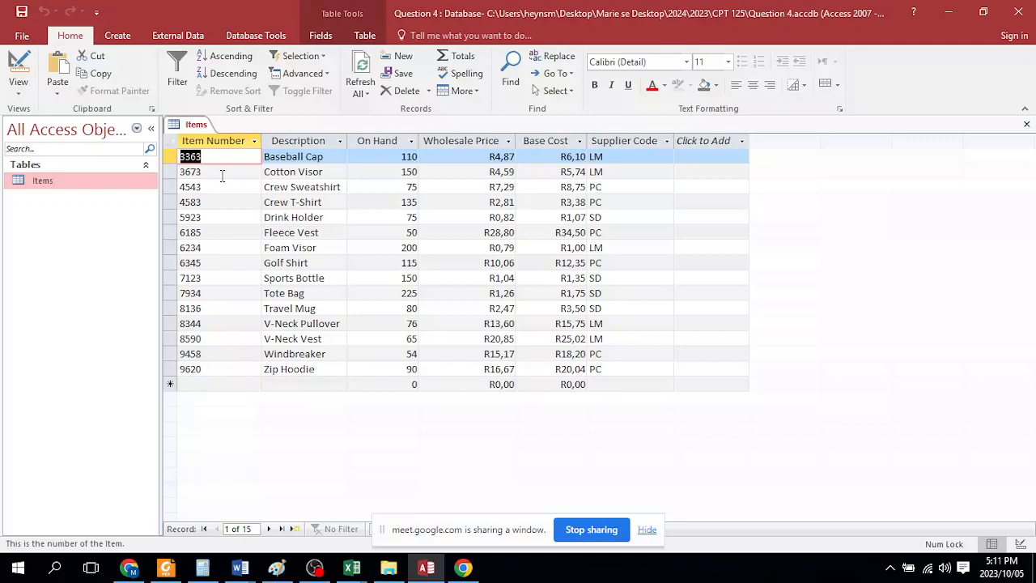
{"action": "left_click", "coordinate": [639, 156]}
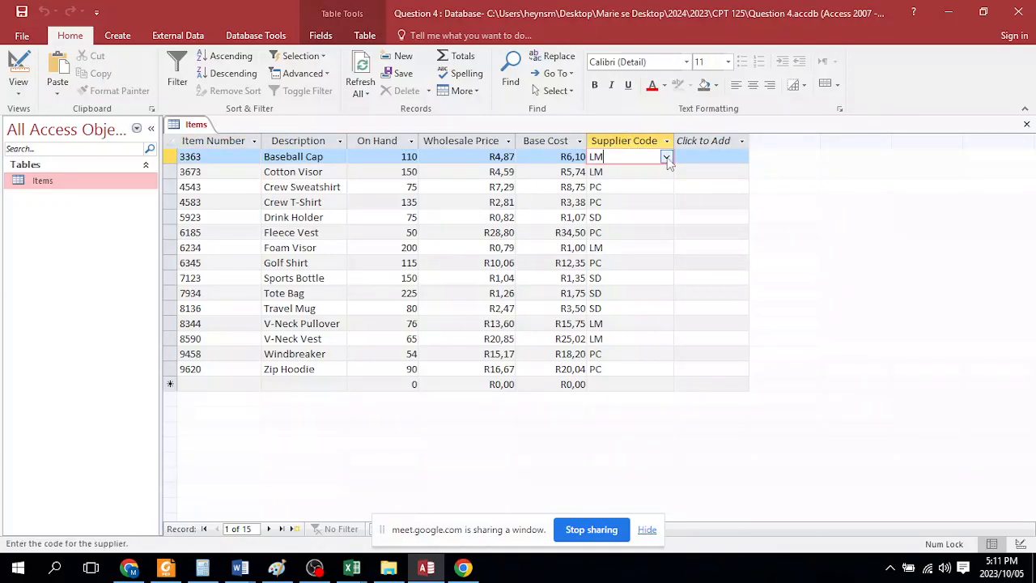
{"action": "left_click", "coordinate": [666, 157]}
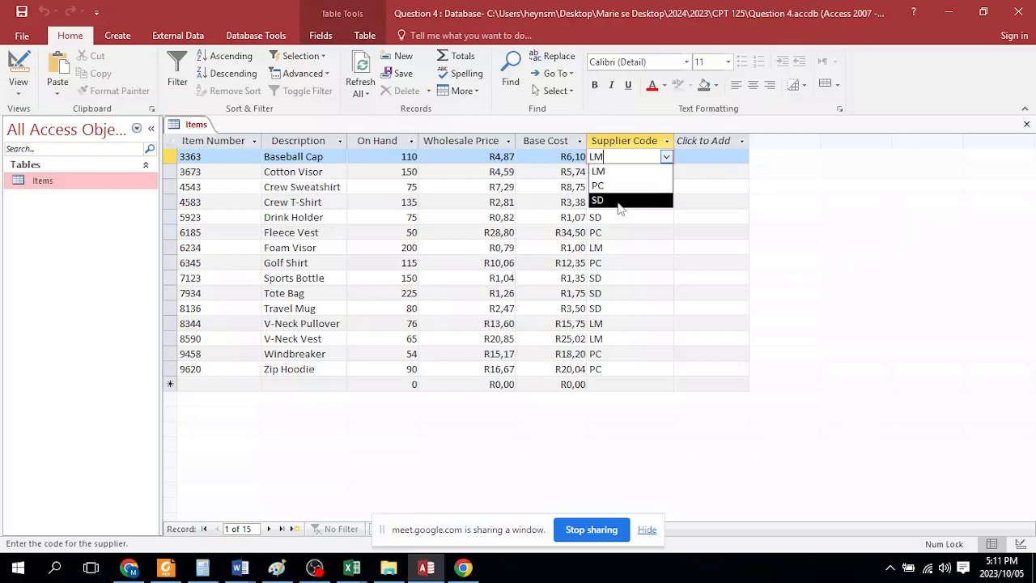
Collapse the empty Click to Add column of the Items datasheet to zero width
{"action": "left_click", "coordinate": [705, 156]}
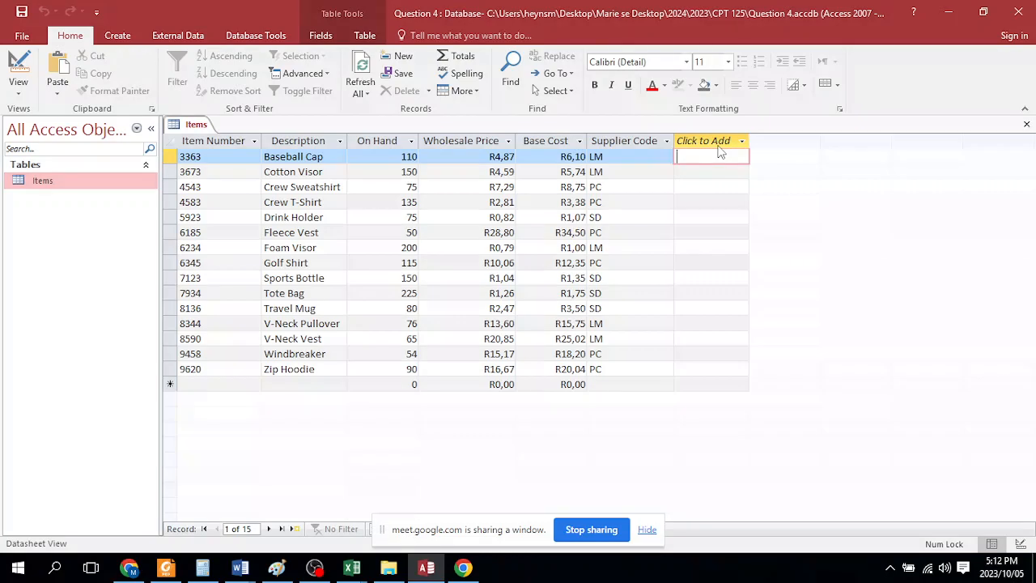
{"action": "left_click_drag", "start_coordinate": [746, 141], "coordinate": [672, 142]}
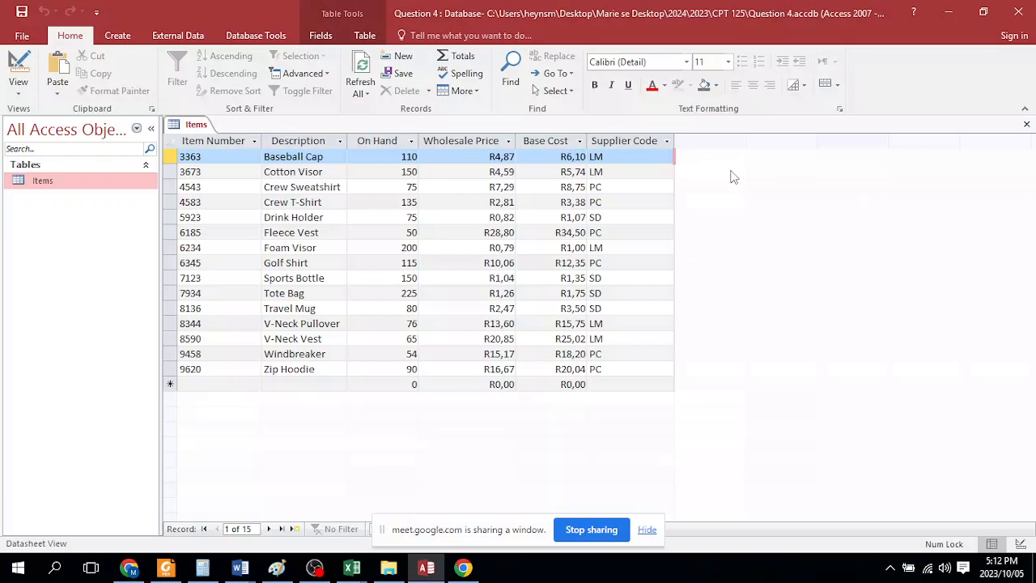
Center the values in the Item Number, On Hand and Supplier Code columns of the Items table
{"action": "left_click", "coordinate": [638, 141]}
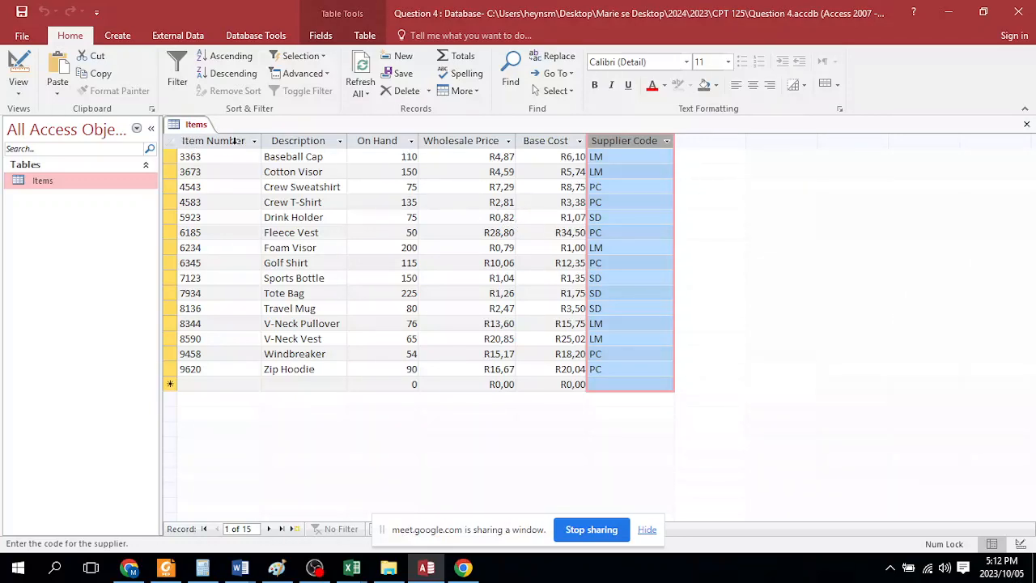
{"action": "left_click", "coordinate": [218, 142]}
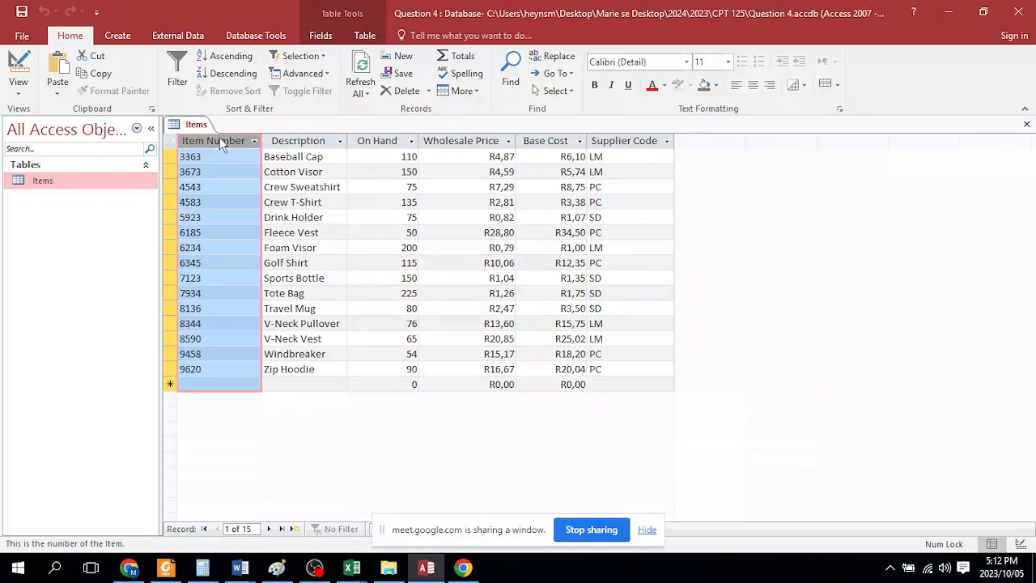
{"action": "left_click", "coordinate": [752, 85]}
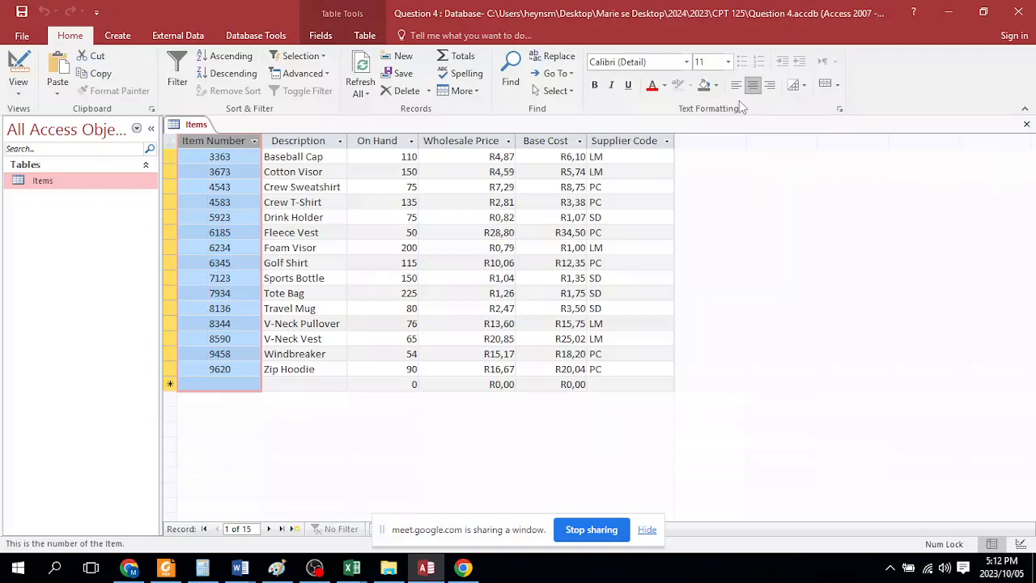
{"action": "left_click", "coordinate": [395, 137]}
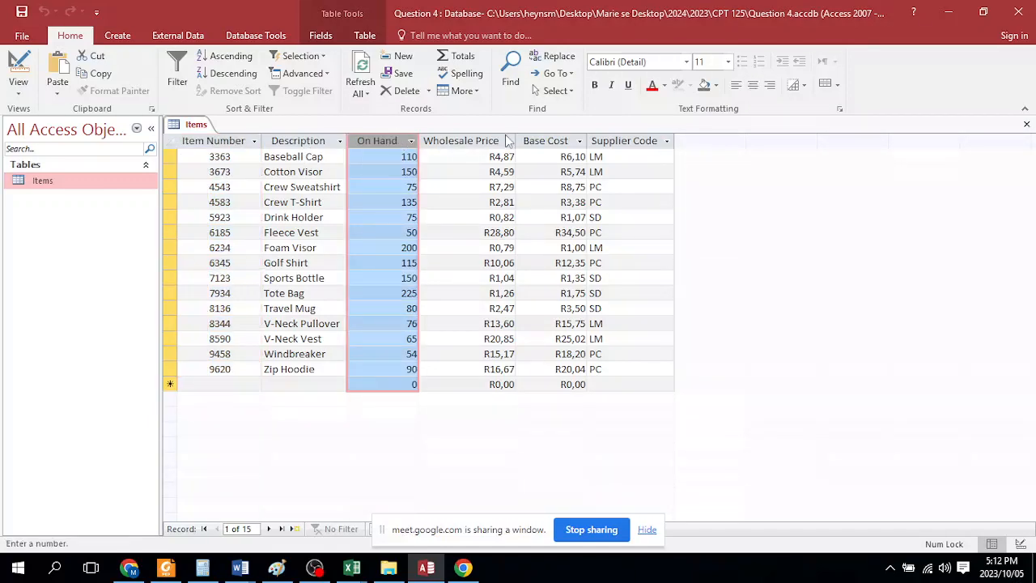
{"action": "left_click", "coordinate": [753, 85]}
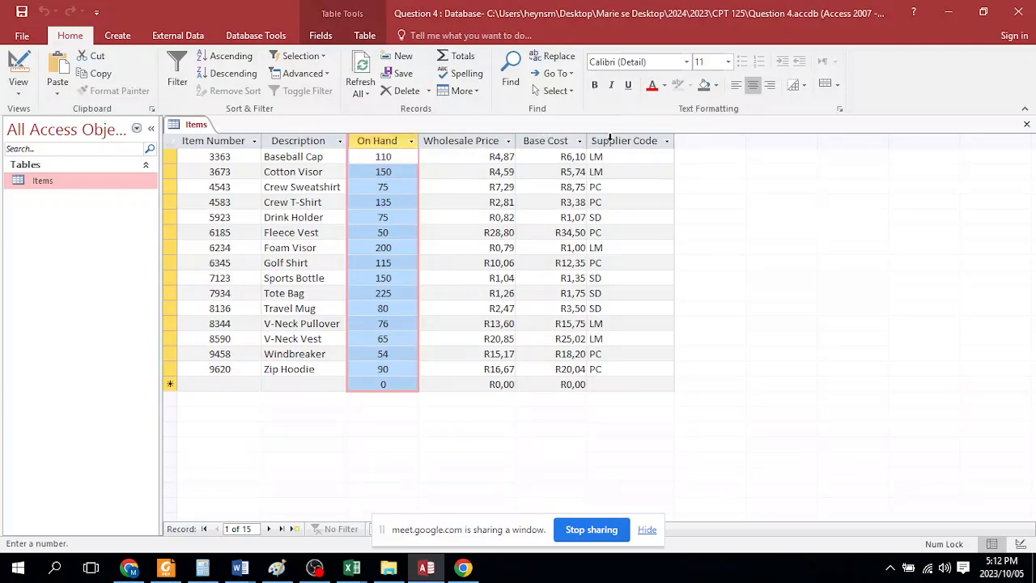
{"action": "left_click", "coordinate": [609, 139]}
{"action": "left_click", "coordinate": [753, 85]}
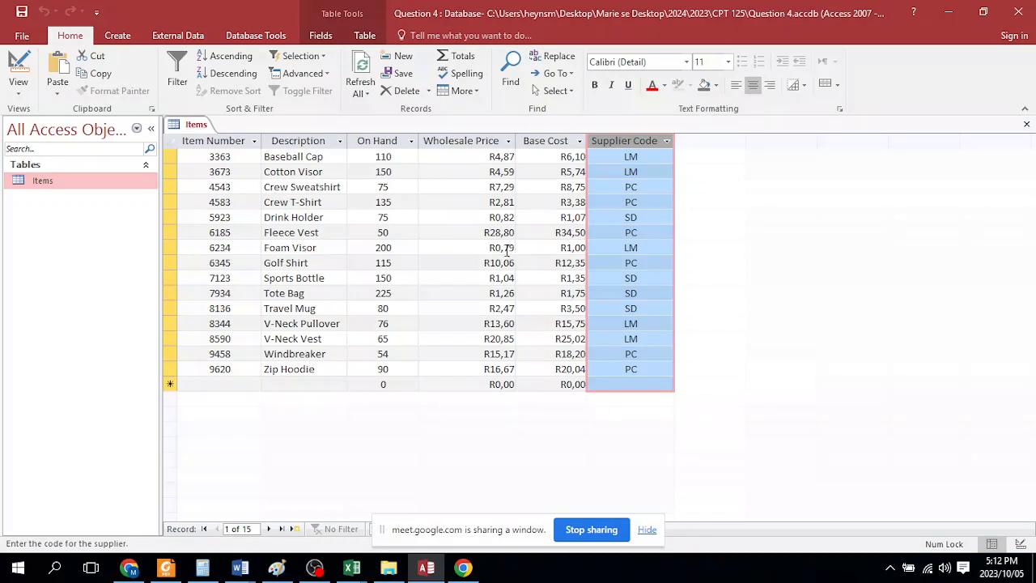
{"action": "left_click", "coordinate": [239, 159]}
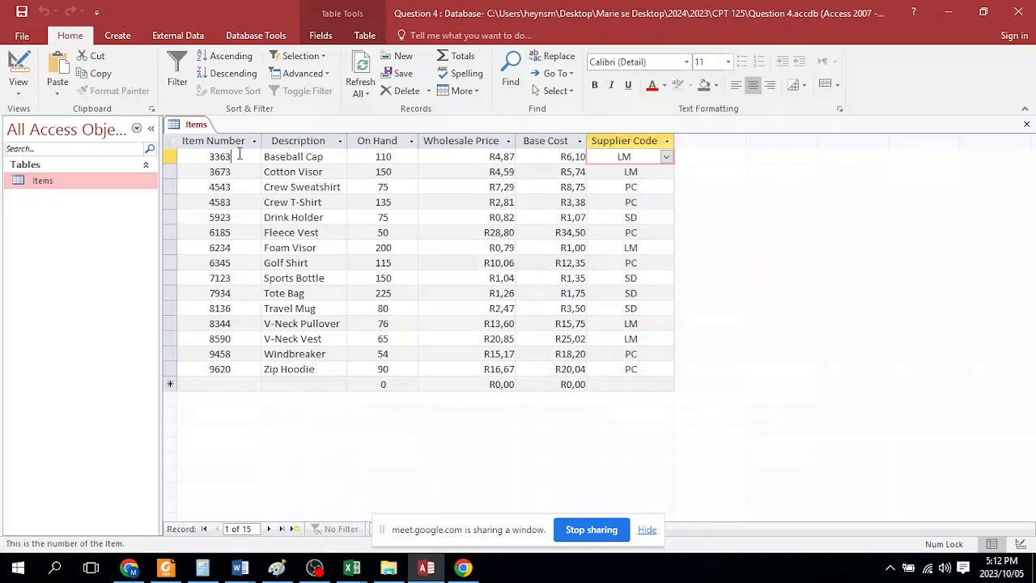
{"action": "left_click", "coordinate": [715, 85]}
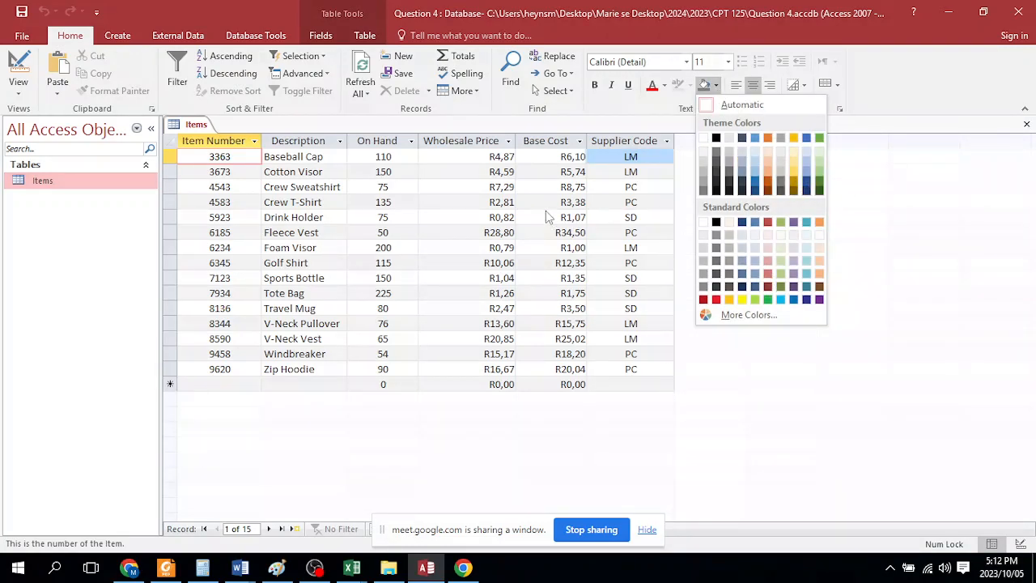
{"action": "left_click", "coordinate": [535, 170]}
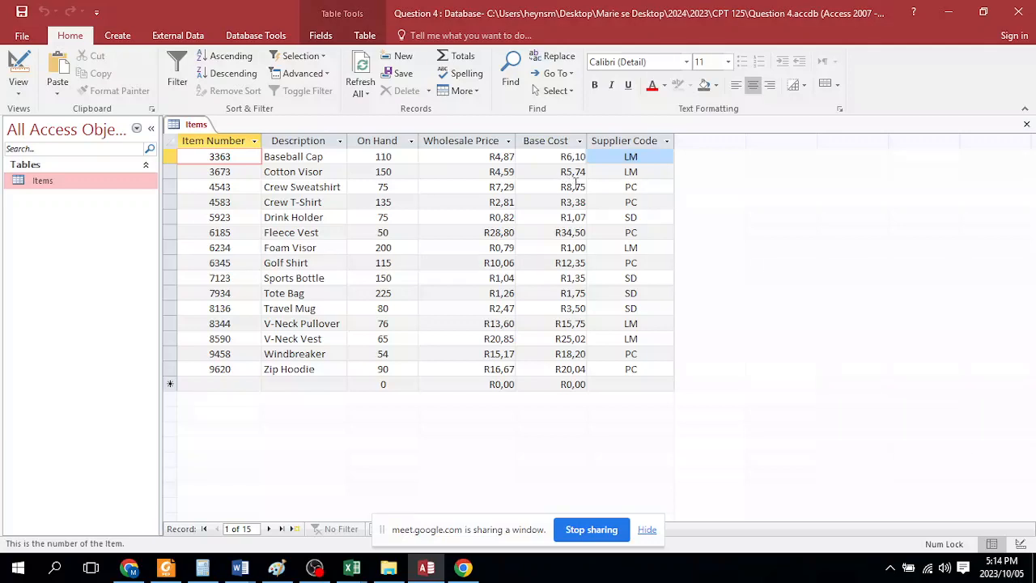
Close the Items table with its layout changes saved, and hide the screen-sharing notice
{"action": "left_click", "coordinate": [1026, 123]}
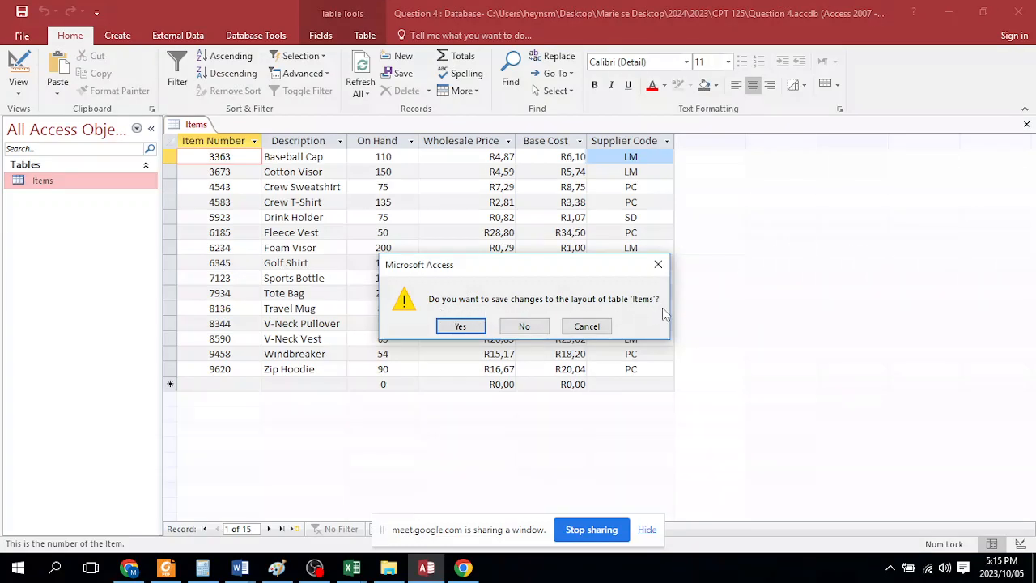
{"action": "left_click", "coordinate": [479, 332]}
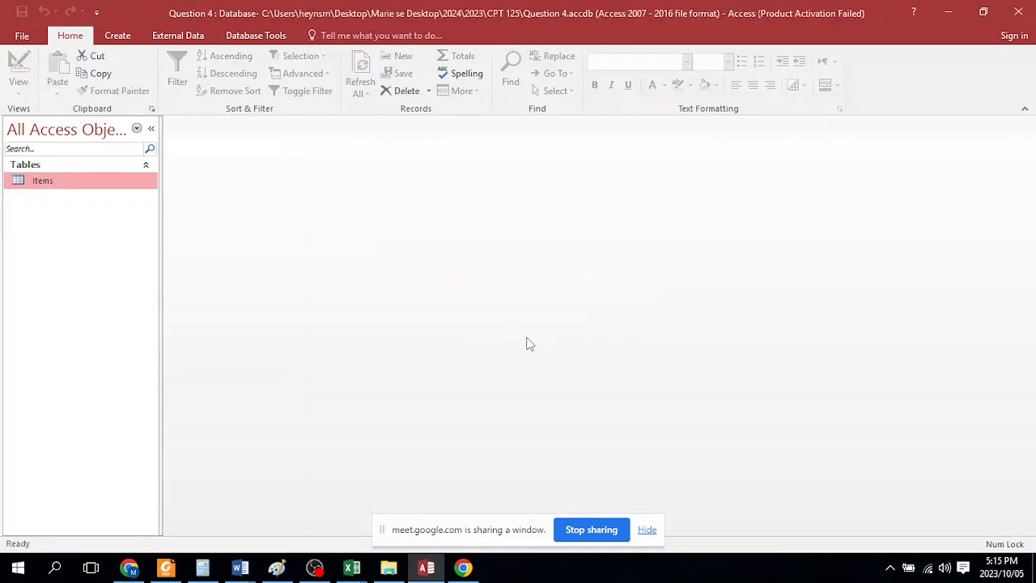
{"action": "left_click", "coordinate": [647, 530]}
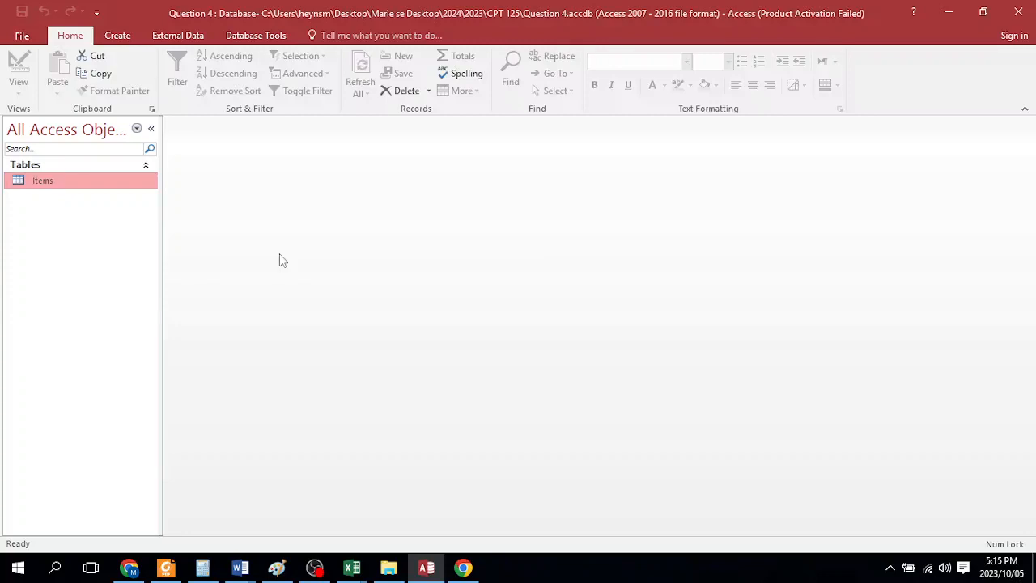
Create a query in Design view based on the Items table and enlarge its field list to show every field
{"action": "left_click", "coordinate": [118, 37]}
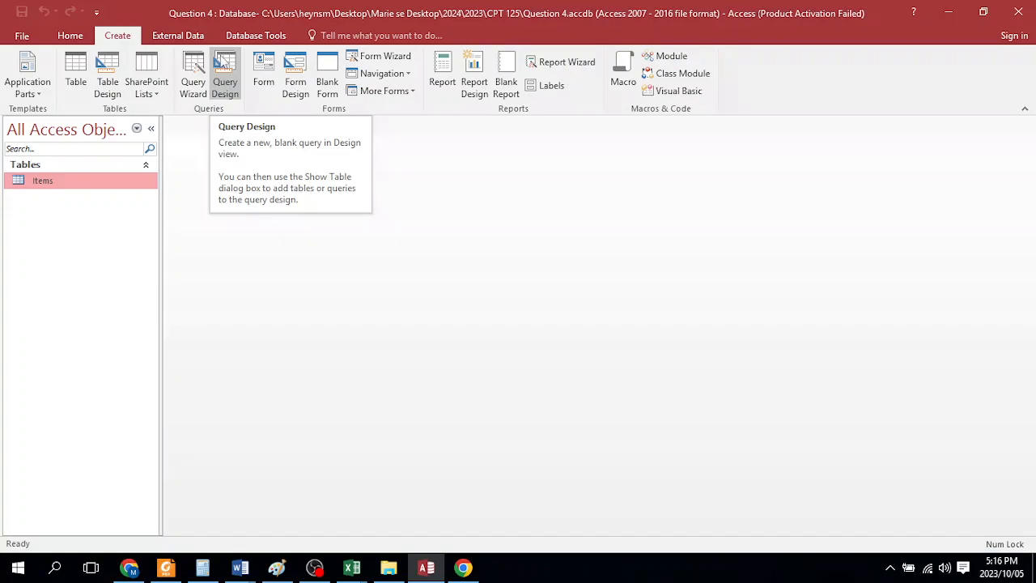
{"action": "left_click", "coordinate": [226, 69]}
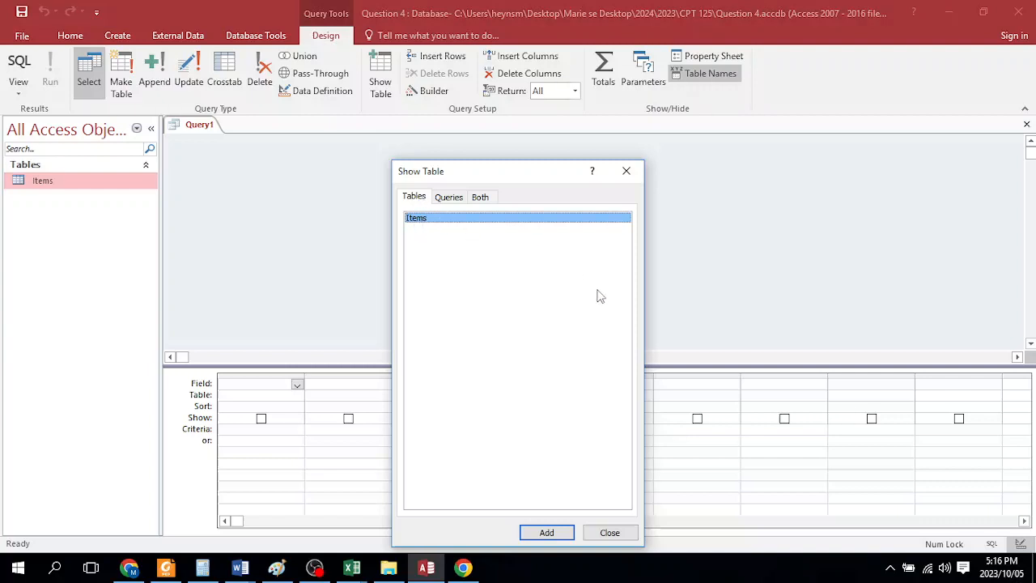
{"action": "left_click", "coordinate": [547, 532]}
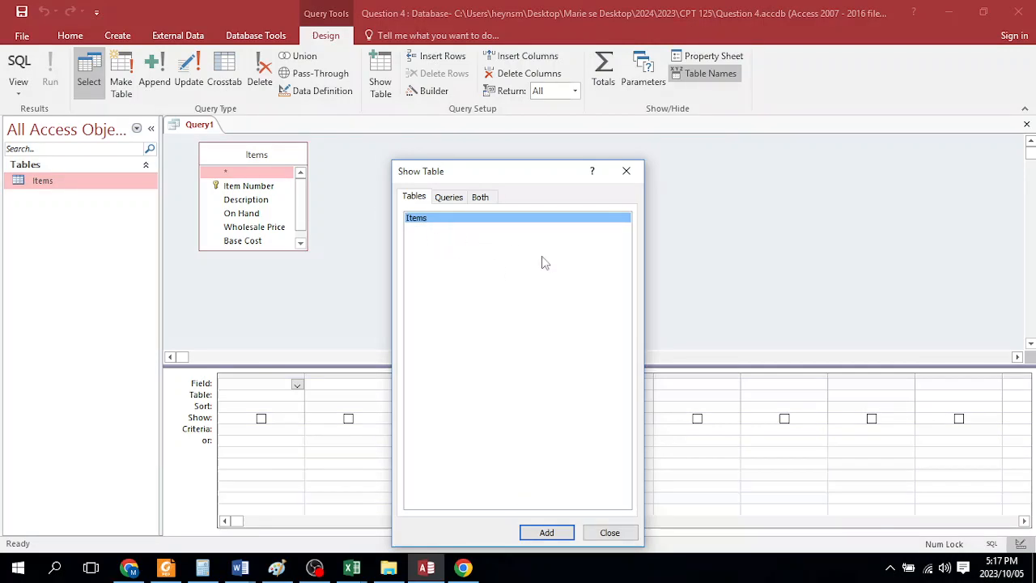
{"action": "left_click", "coordinate": [627, 171]}
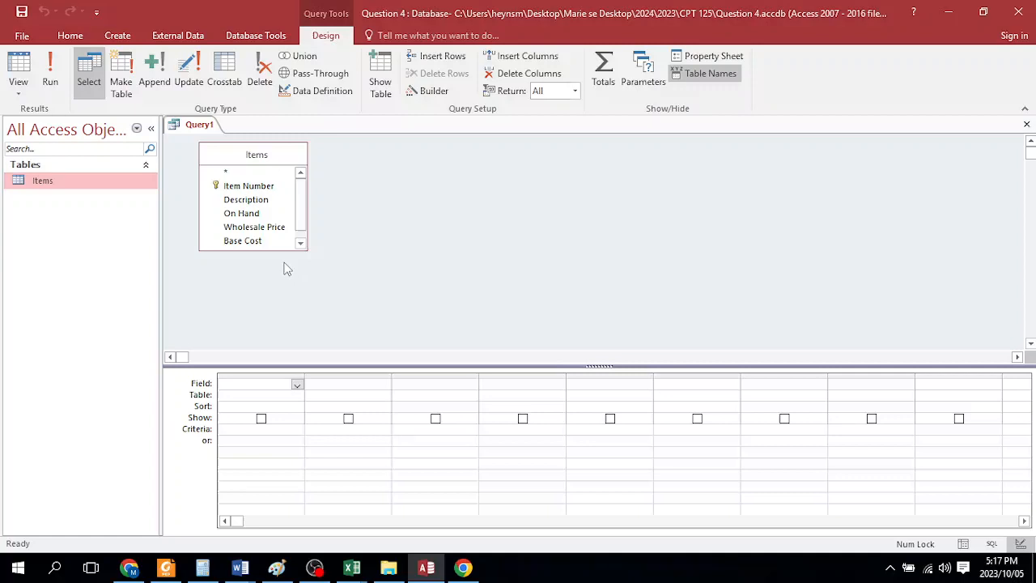
{"action": "left_click_drag", "start_coordinate": [285, 250], "coordinate": [291, 269]}
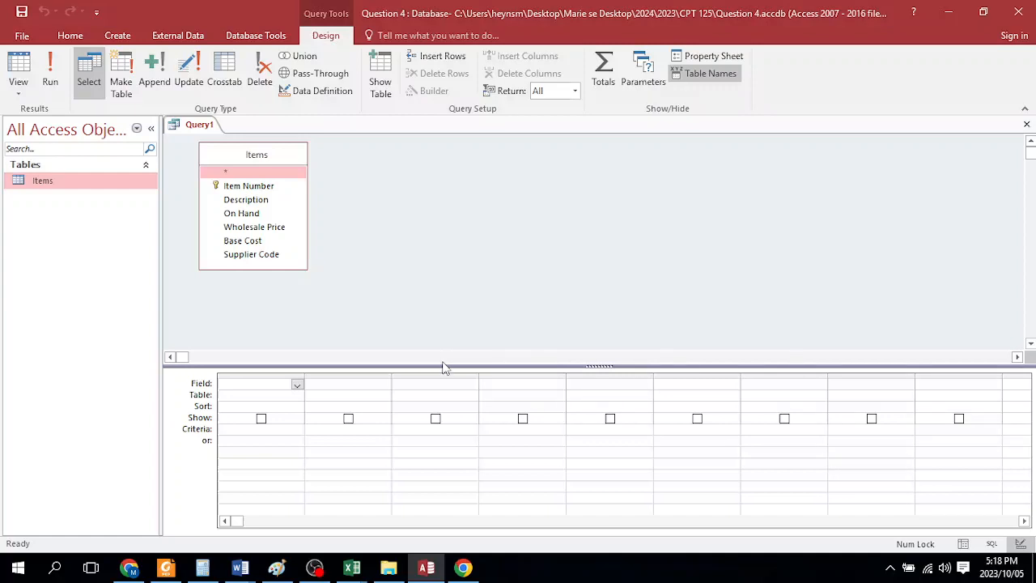
{"action": "left_click", "coordinate": [445, 260]}
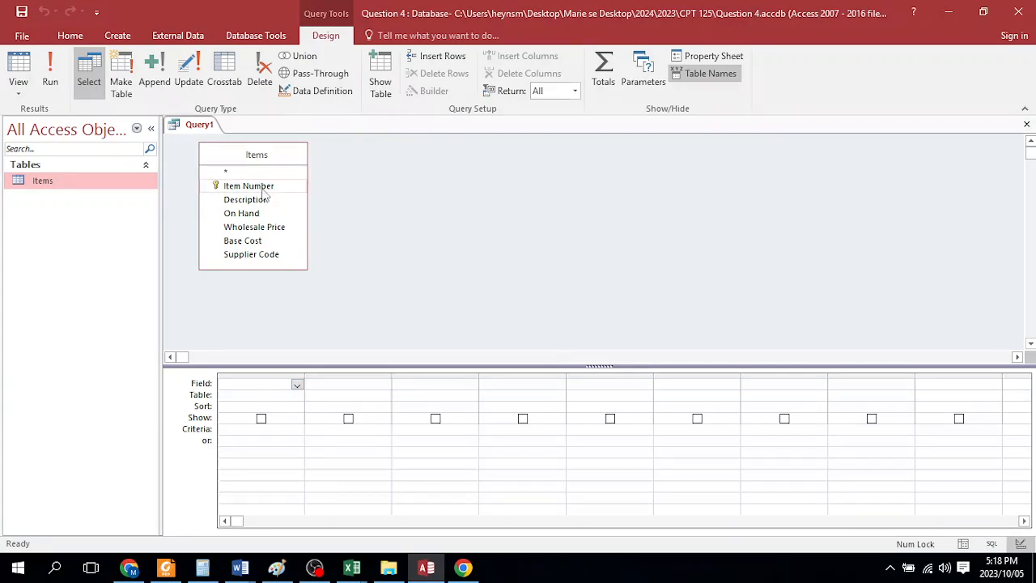
Add the Item Number, Description, Wholesale Price and Supplier Code fields to the query, and select the Supplier Code column
{"action": "left_click_drag", "start_coordinate": [259, 188], "coordinate": [275, 384]}
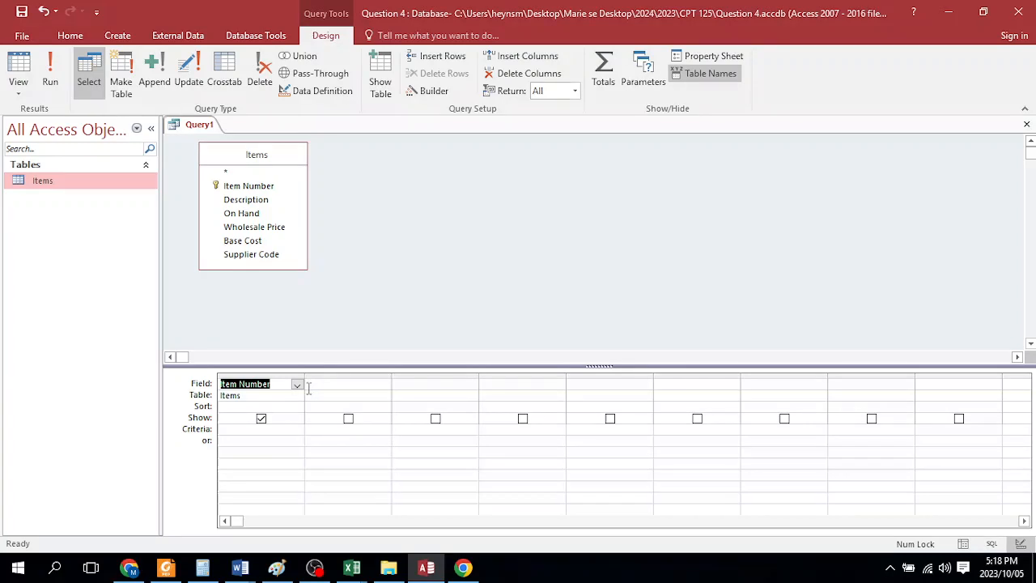
{"action": "double_click", "coordinate": [251, 201]}
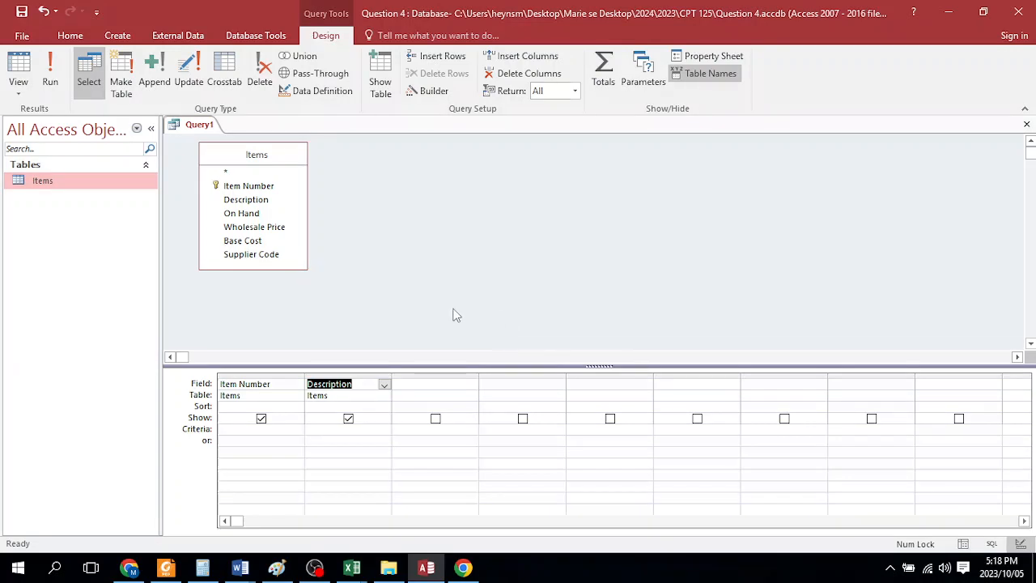
{"action": "double_click", "coordinate": [267, 228]}
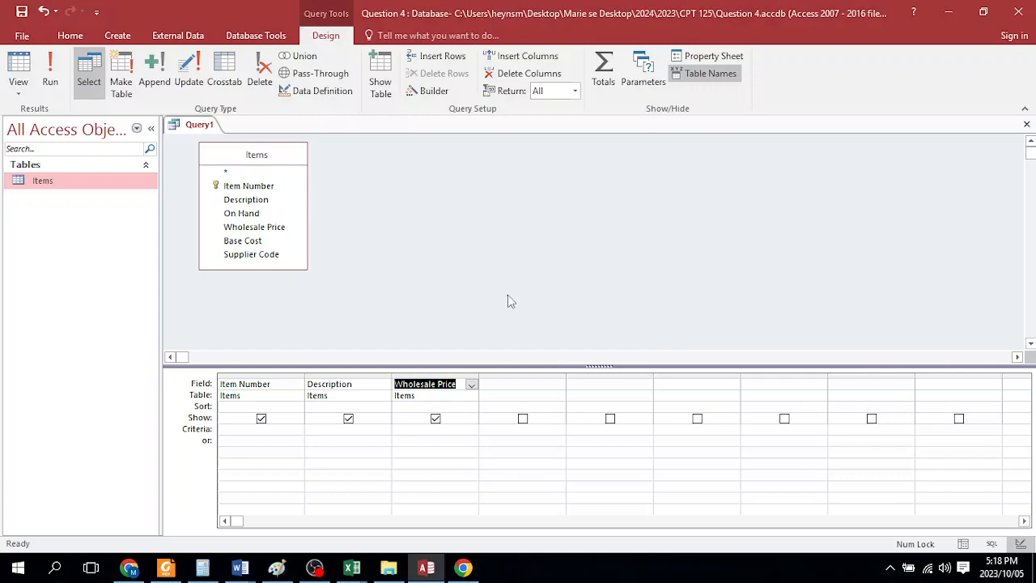
{"action": "double_click", "coordinate": [273, 254]}
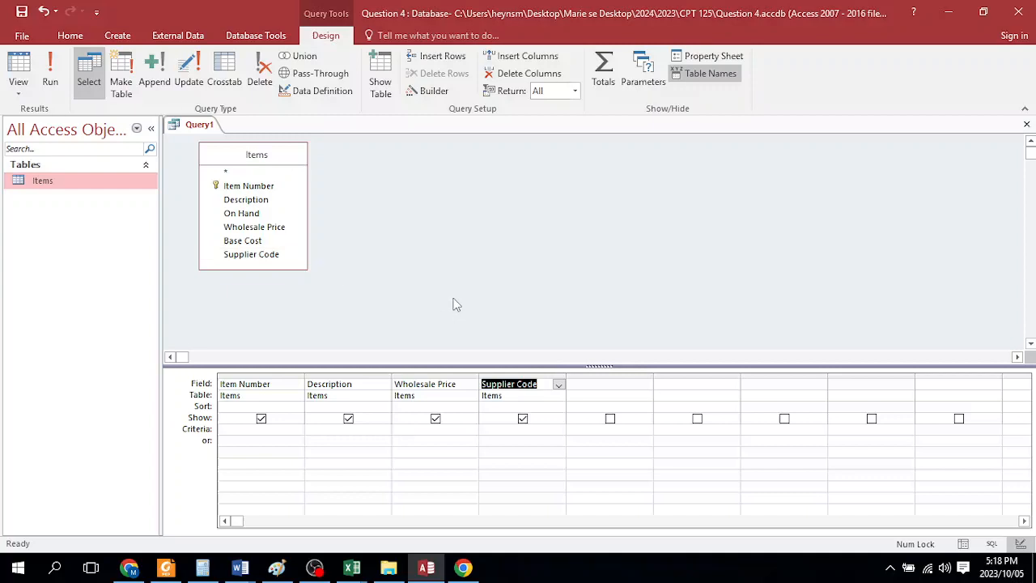
{"action": "left_click", "coordinate": [542, 347]}
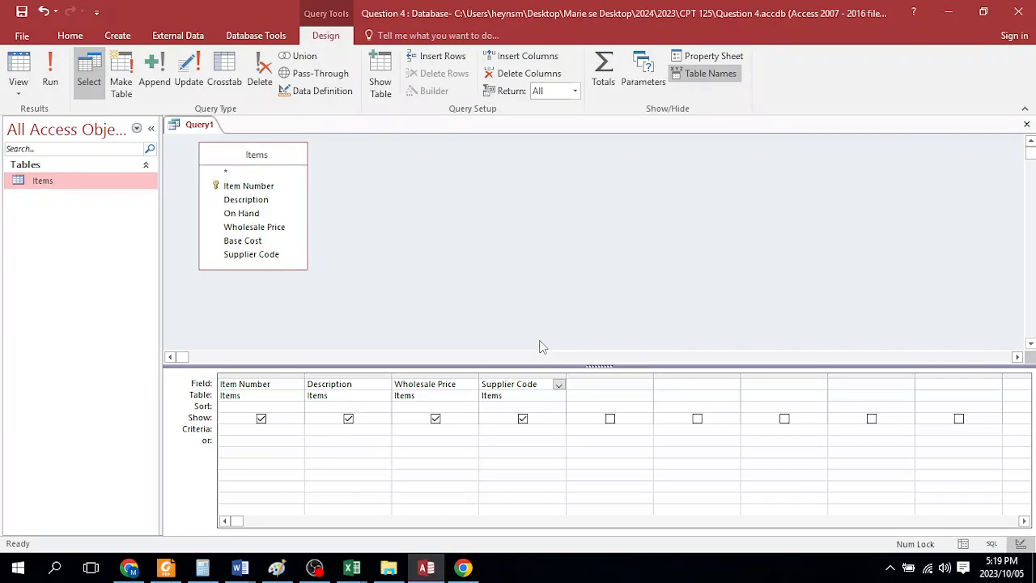
{"action": "left_click", "coordinate": [523, 374]}
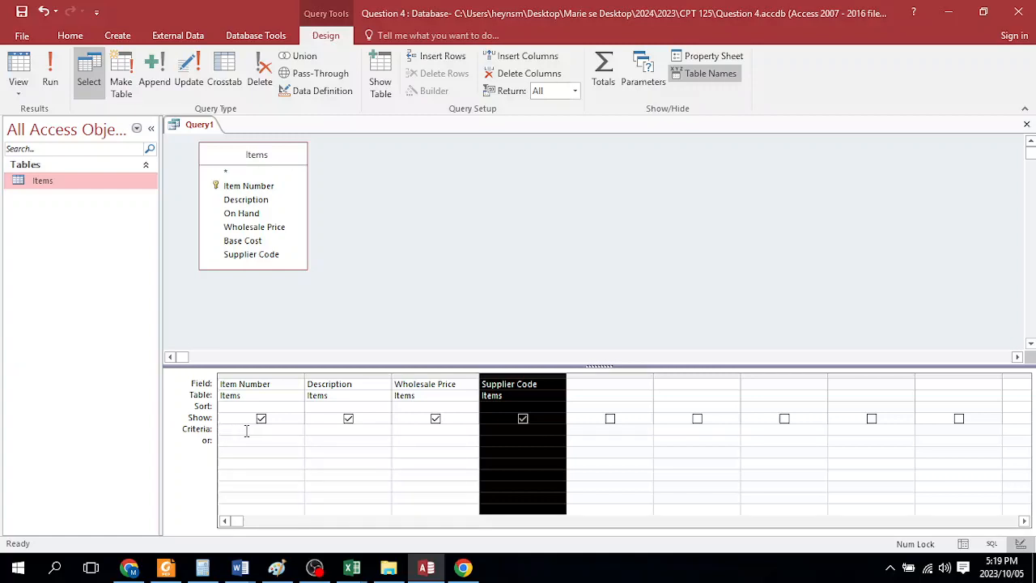
Set the Supplier Code criterion to SD and run the query
{"action": "left_click", "coordinate": [491, 430]}
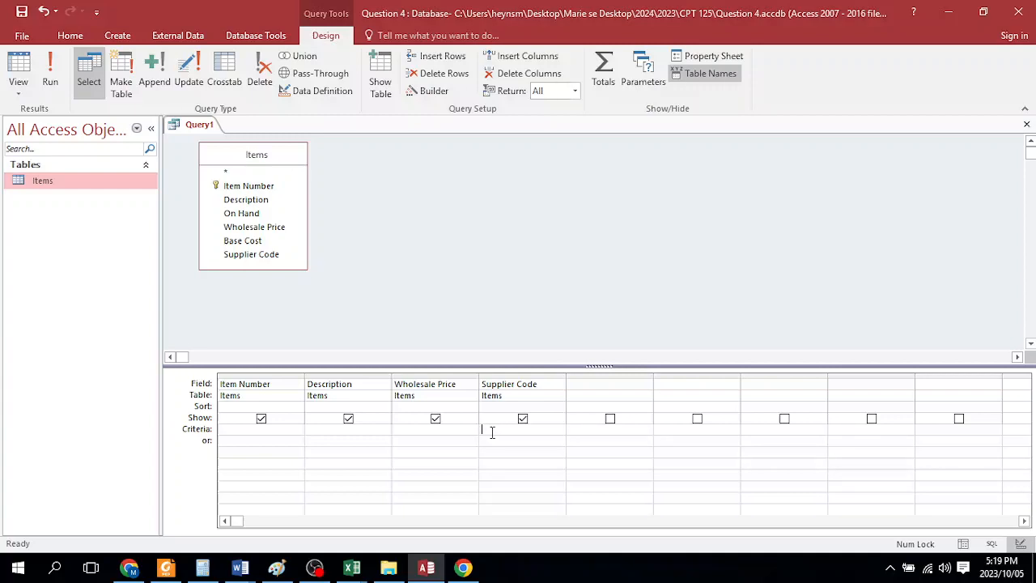
{"action": "type", "text": "SD"}
{"action": "key", "text": "Tab"}
{"action": "left_click", "coordinate": [52, 66]}
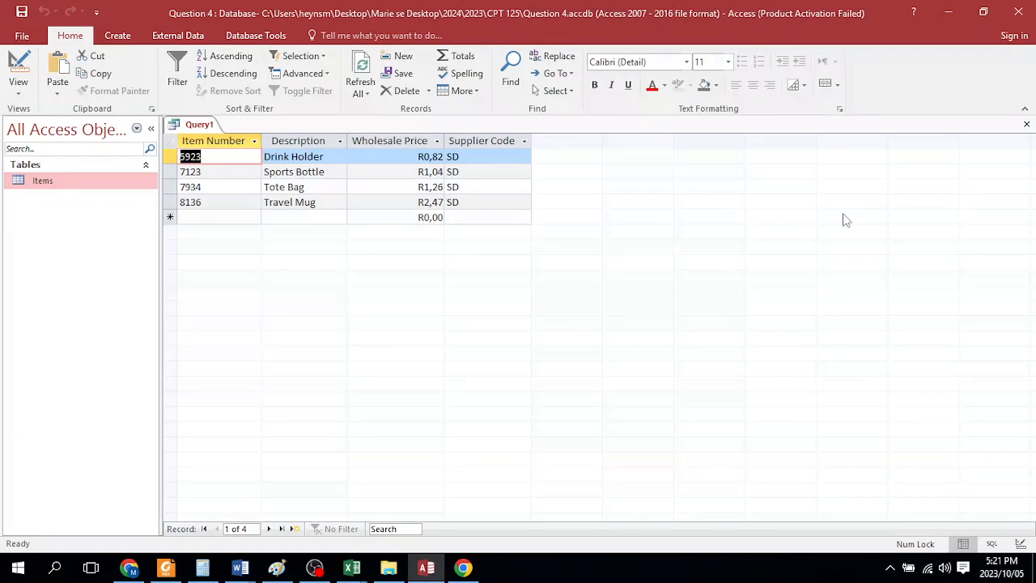
Close the query and save it under the name "Query1 - Supplier SD"
{"action": "left_click", "coordinate": [1027, 126]}
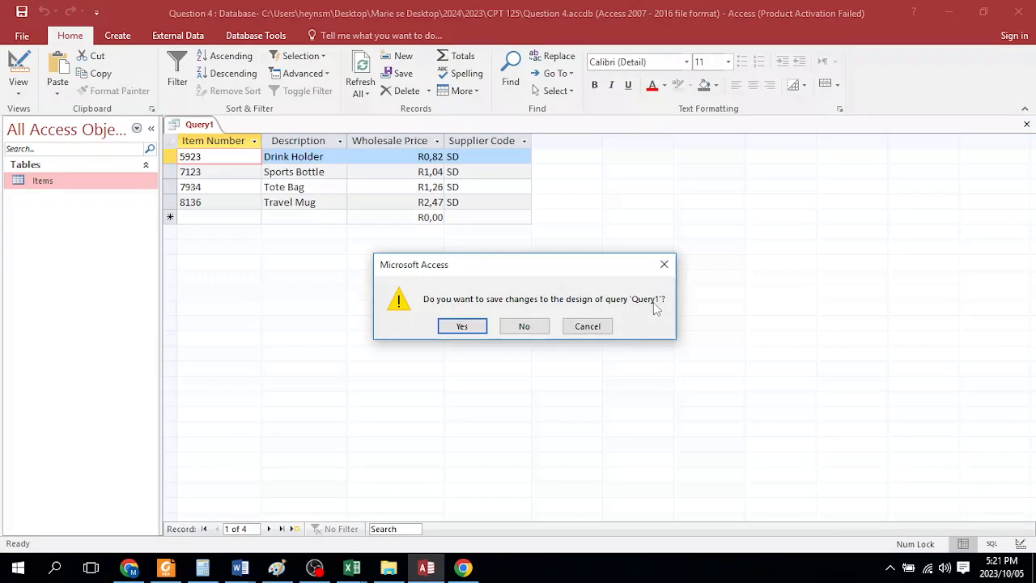
{"action": "left_click", "coordinate": [462, 326]}
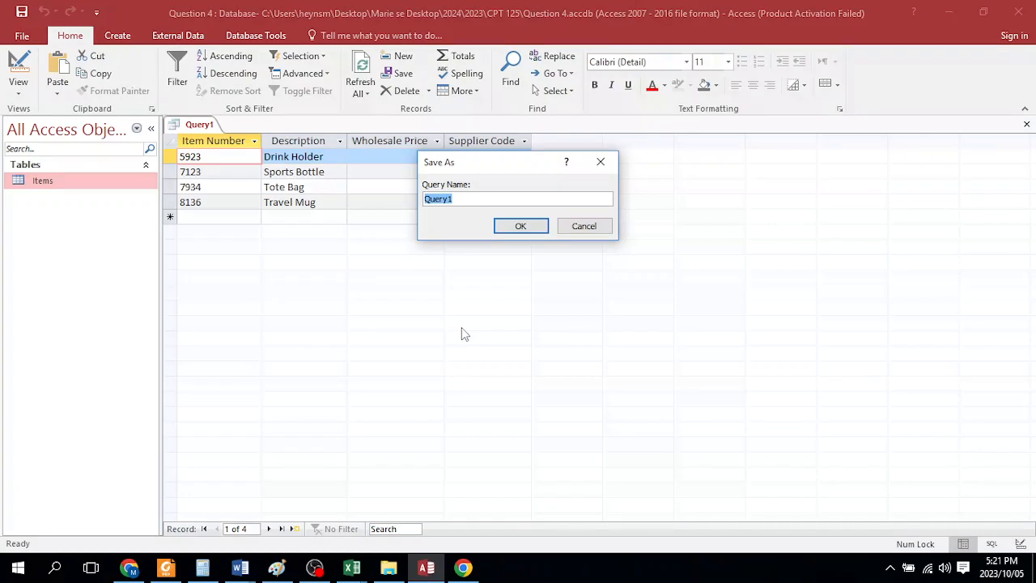
{"action": "left_click", "coordinate": [469, 200]}
{"action": "type", "text": "- Supplier SD"}
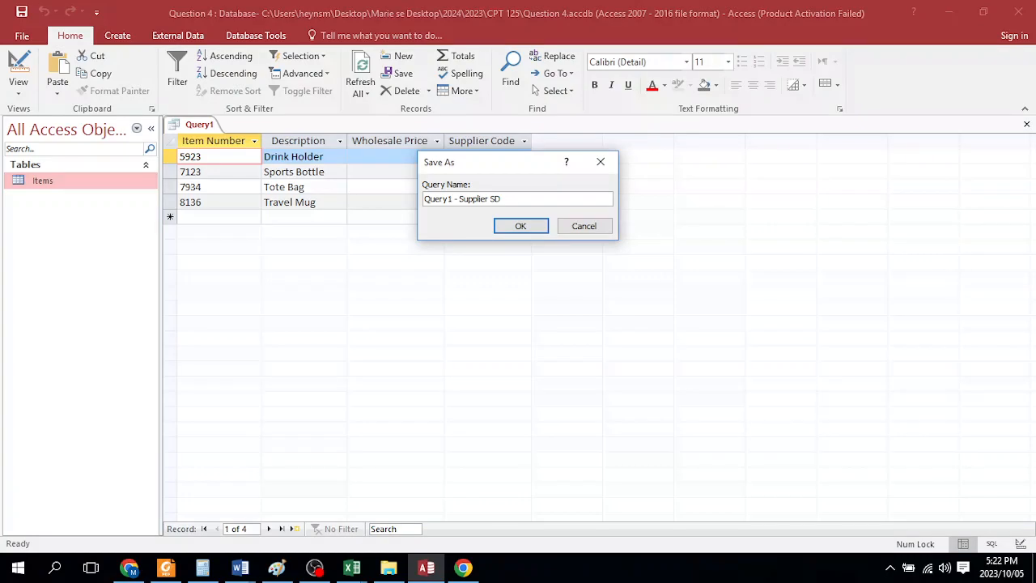
{"action": "left_click", "coordinate": [518, 226]}
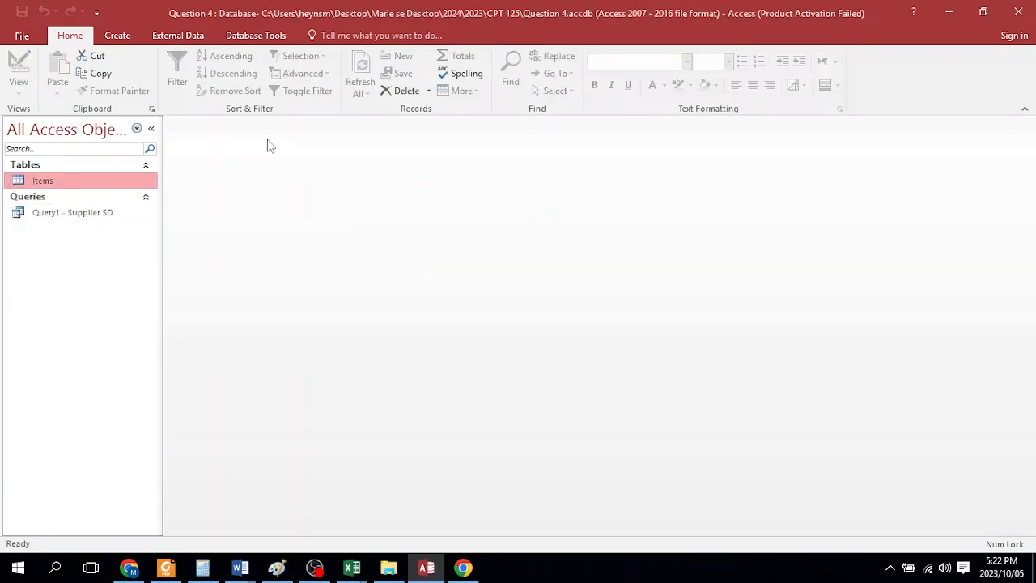
Reopen the Query1 - Supplier SD query, review its results and its design, and close it
{"action": "left_click", "coordinate": [78, 216]}
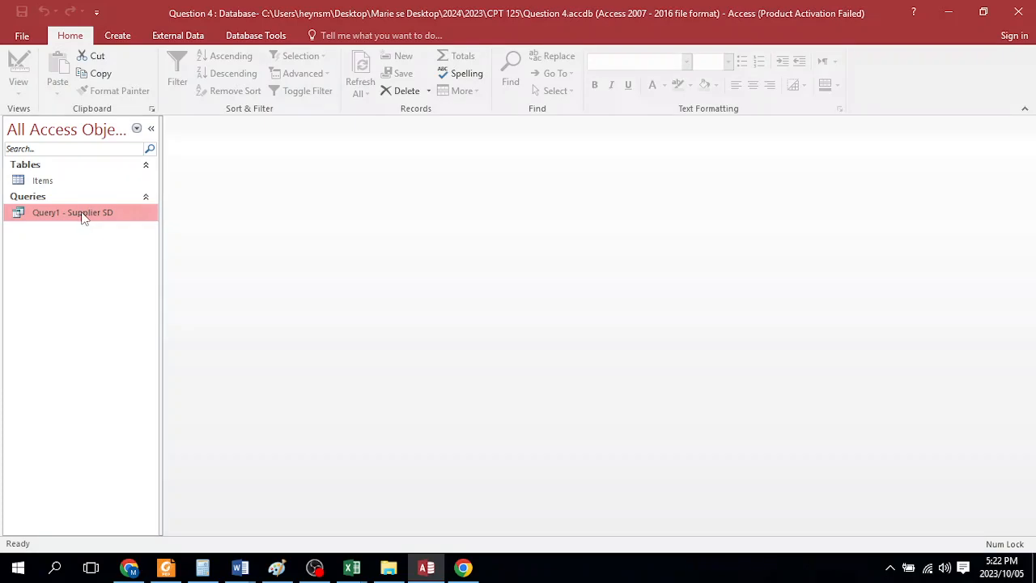
{"action": "double_click", "coordinate": [83, 216]}
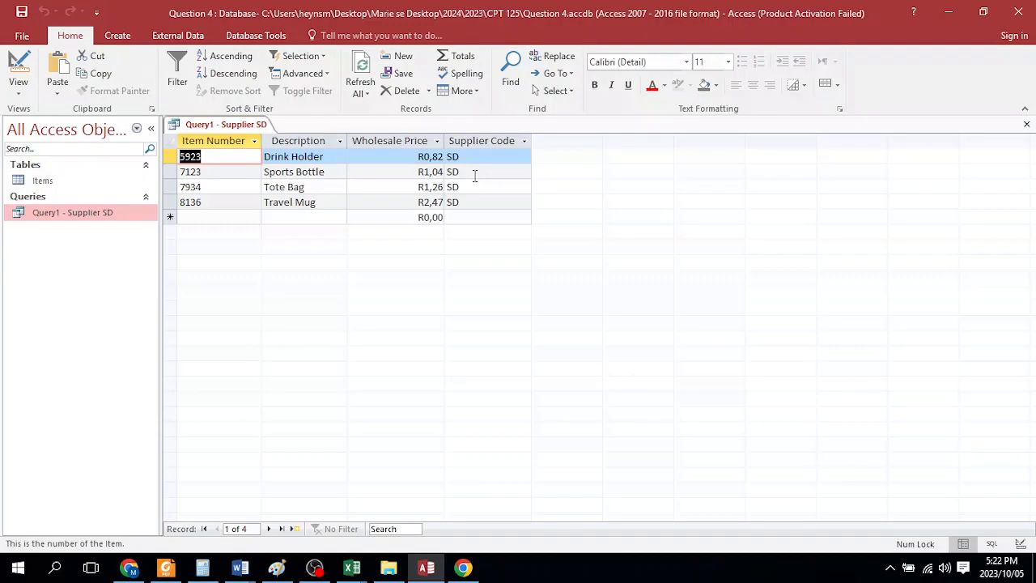
{"action": "left_click", "coordinate": [19, 65]}
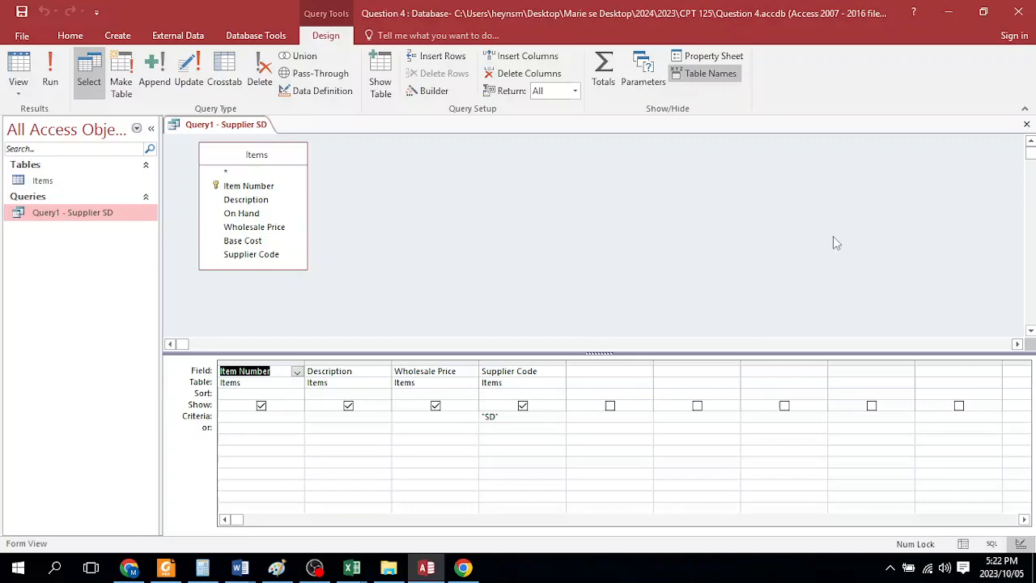
{"action": "left_click", "coordinate": [1026, 124]}
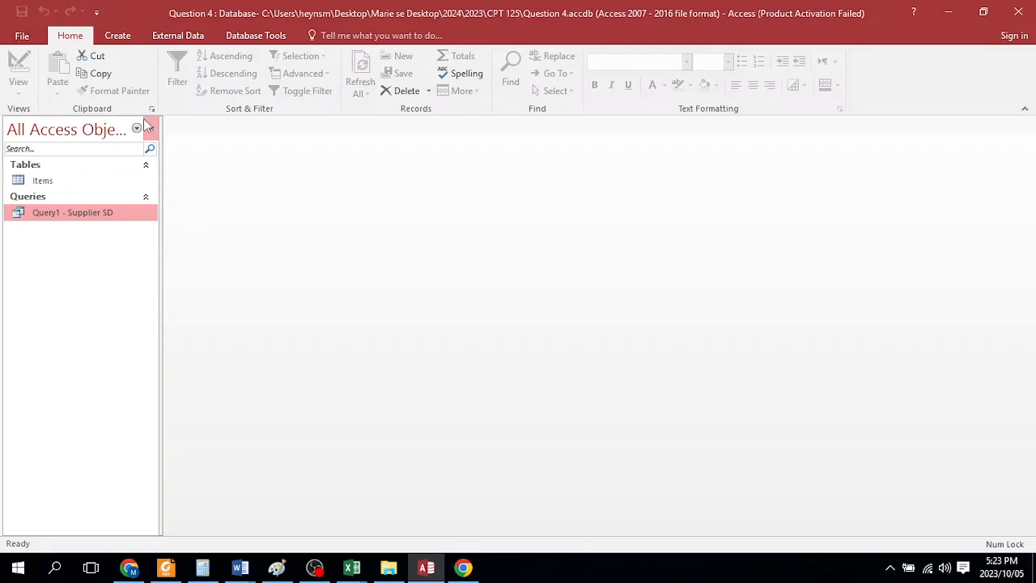
Create another query in Design view based on the Items table and enlarge its field list to show every field
{"action": "left_click", "coordinate": [113, 29]}
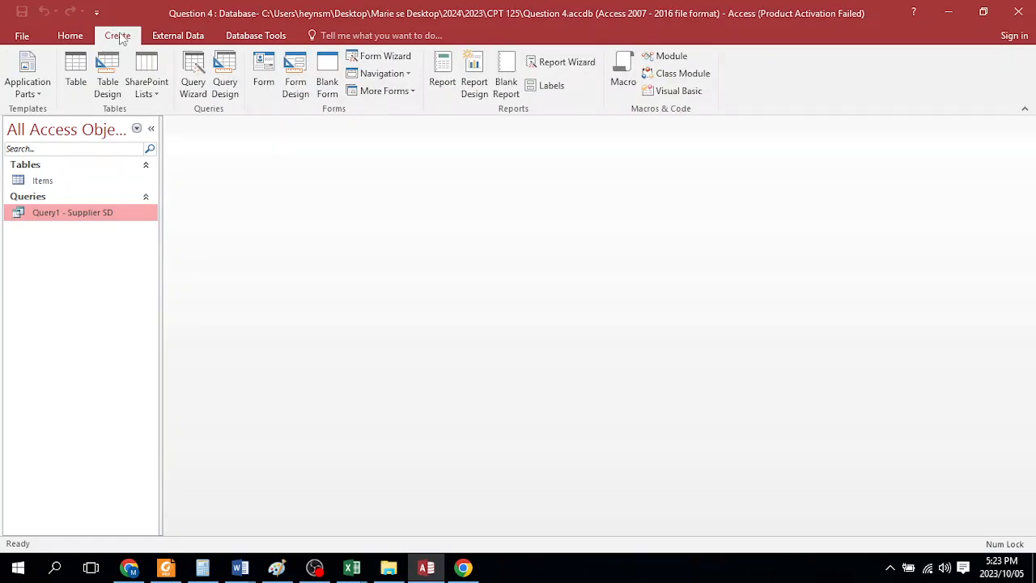
{"action": "left_click", "coordinate": [225, 85]}
{"action": "left_click_drag", "start_coordinate": [516, 174], "coordinate": [525, 126]}
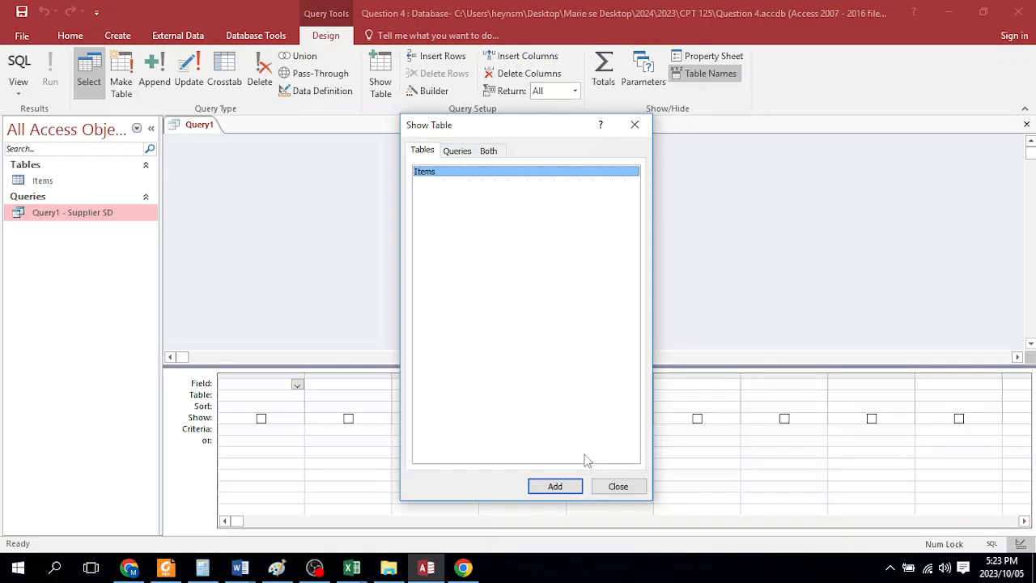
{"action": "left_click", "coordinate": [555, 487]}
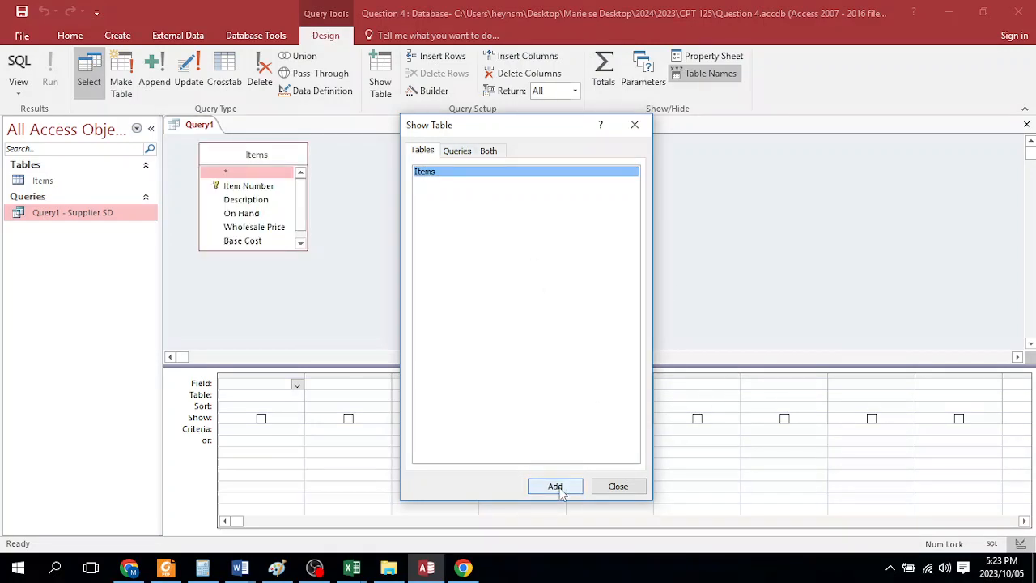
{"action": "left_click", "coordinate": [635, 129]}
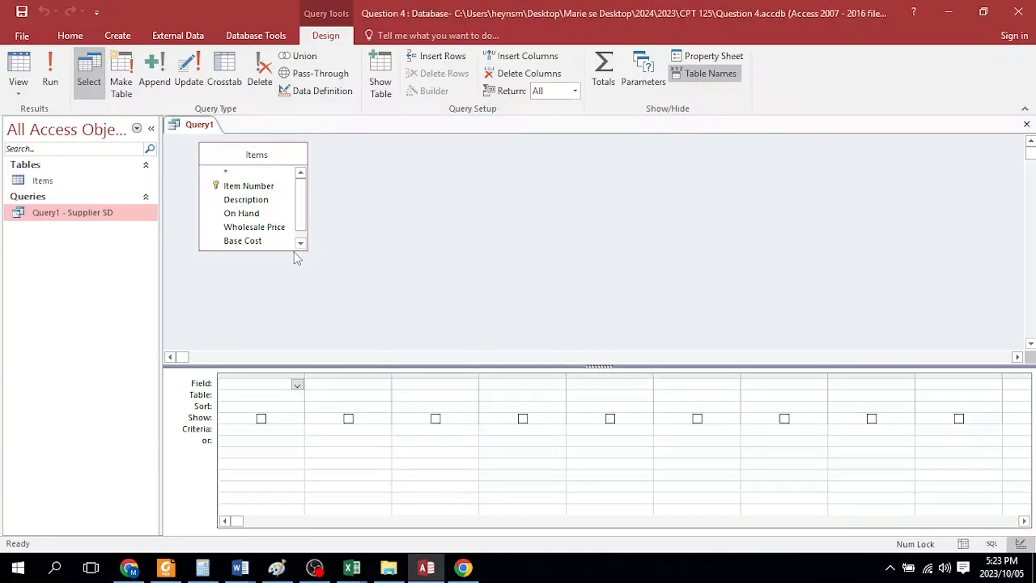
{"action": "left_click_drag", "start_coordinate": [294, 250], "coordinate": [295, 268]}
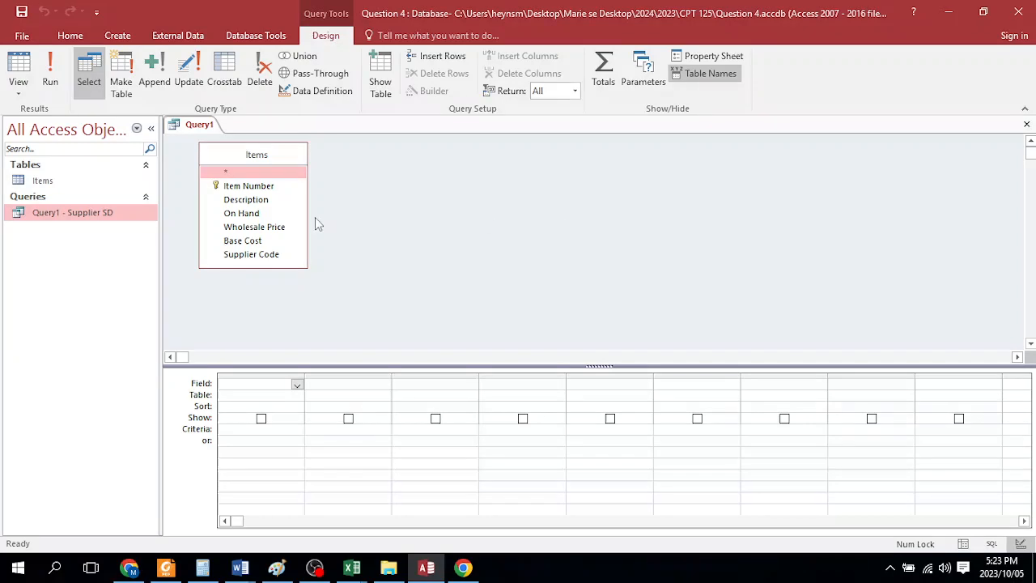
Add the Item Number and Description fields to the new query
{"action": "double_click", "coordinate": [253, 190]}
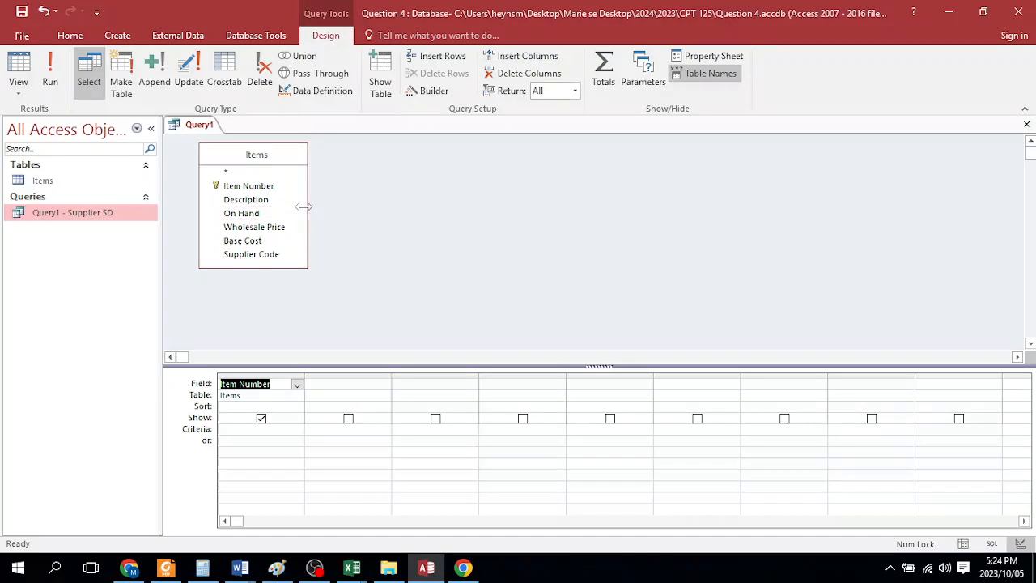
{"action": "left_click", "coordinate": [248, 202]}
{"action": "double_click", "coordinate": [248, 201]}
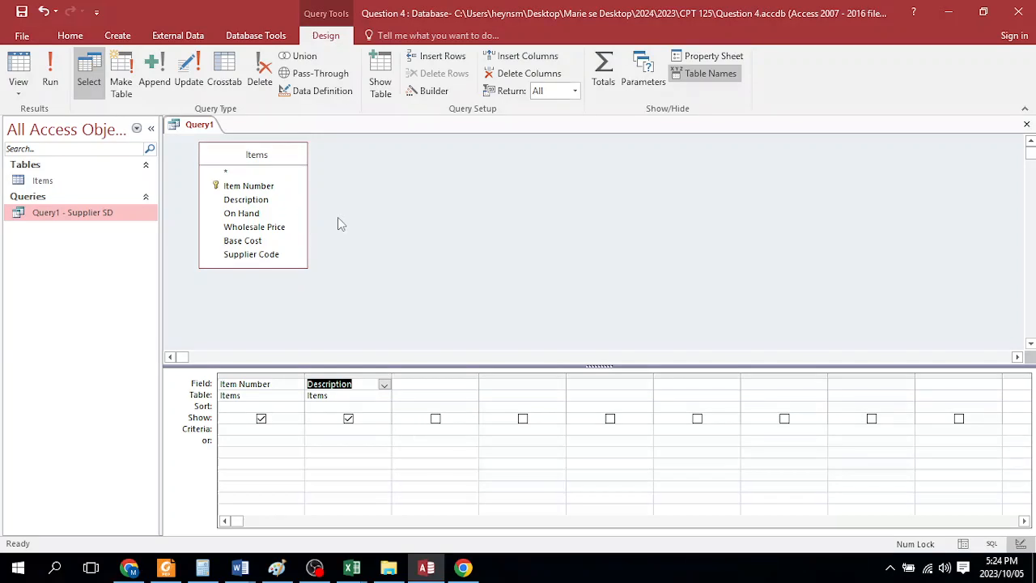
Try the criterion Like C on the Description field by running the query, and return to its design
{"action": "left_click", "coordinate": [317, 430]}
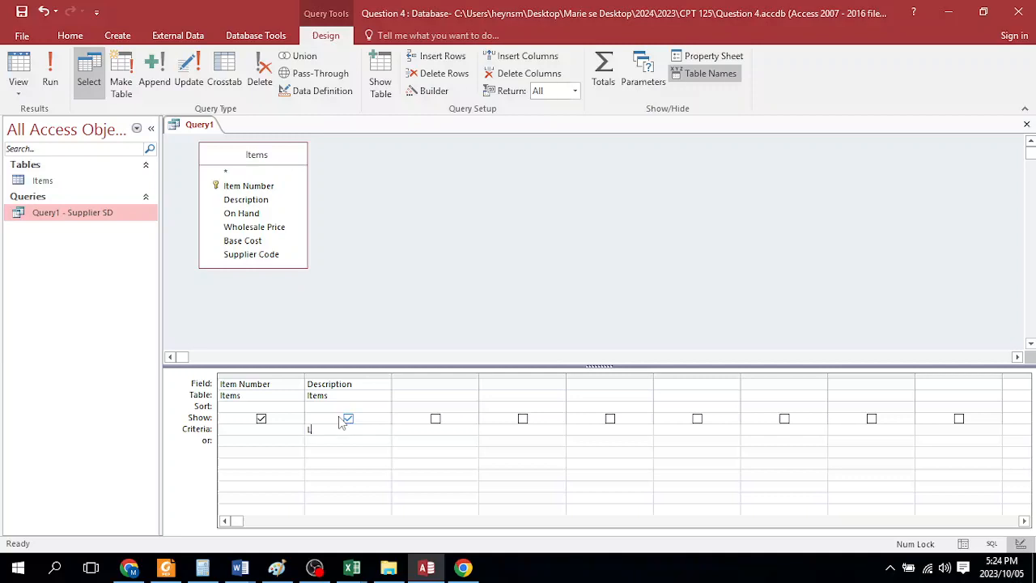
{"action": "type", "text": "ike C"}
{"action": "key", "text": "Tab"}
{"action": "left_click", "coordinate": [55, 70]}
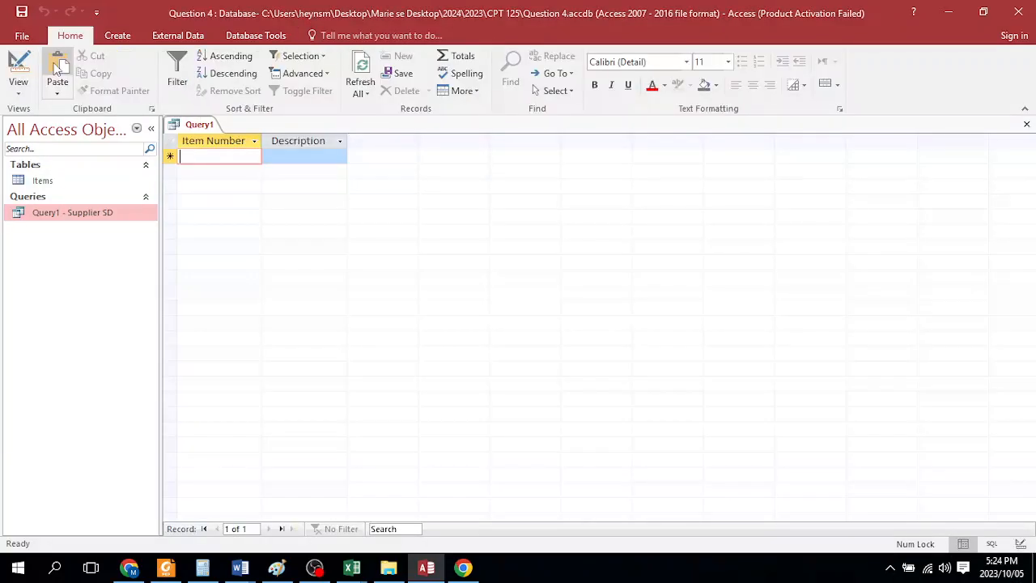
{"action": "left_click", "coordinate": [18, 68]}
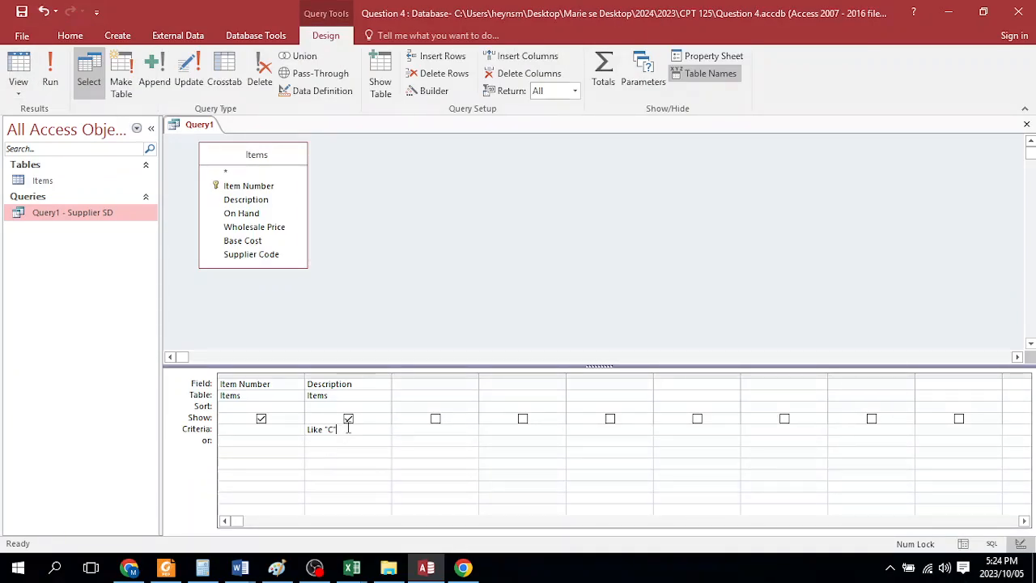
Replace the Description criterion with just C, run the query and return to its design
{"action": "key", "text": "BackSpace"}
{"action": "key", "text": "BackSpace"}
{"action": "key", "text": "BackSpace"}
{"action": "key", "text": "BackSpace"}
{"action": "key", "text": "BackSpace"}
{"action": "key", "text": "BackSpace"}
{"action": "key", "text": "BackSpace"}
{"action": "key", "text": "BackSpace"}
{"action": "type", "text": "C"}
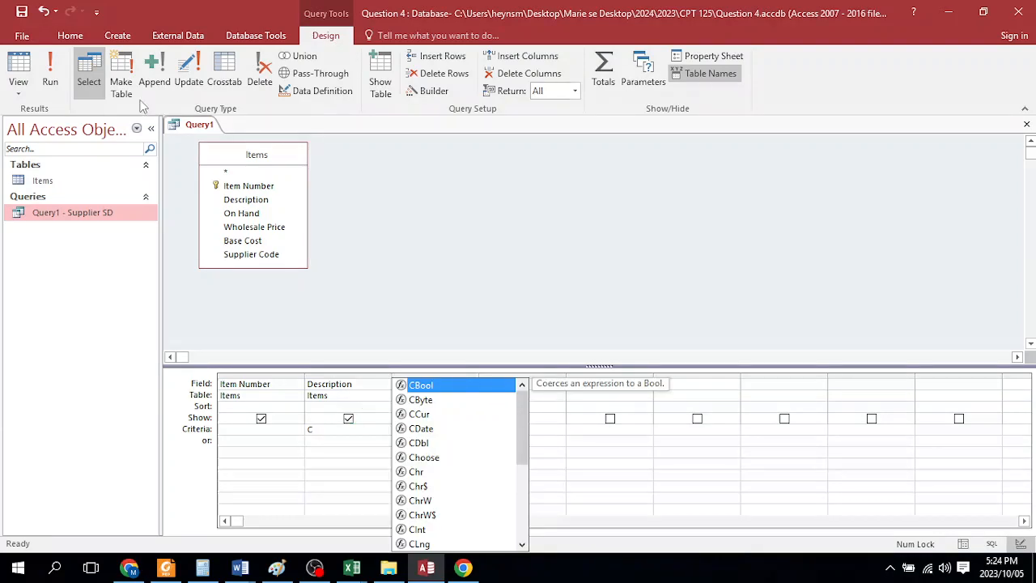
{"action": "left_click", "coordinate": [50, 73]}
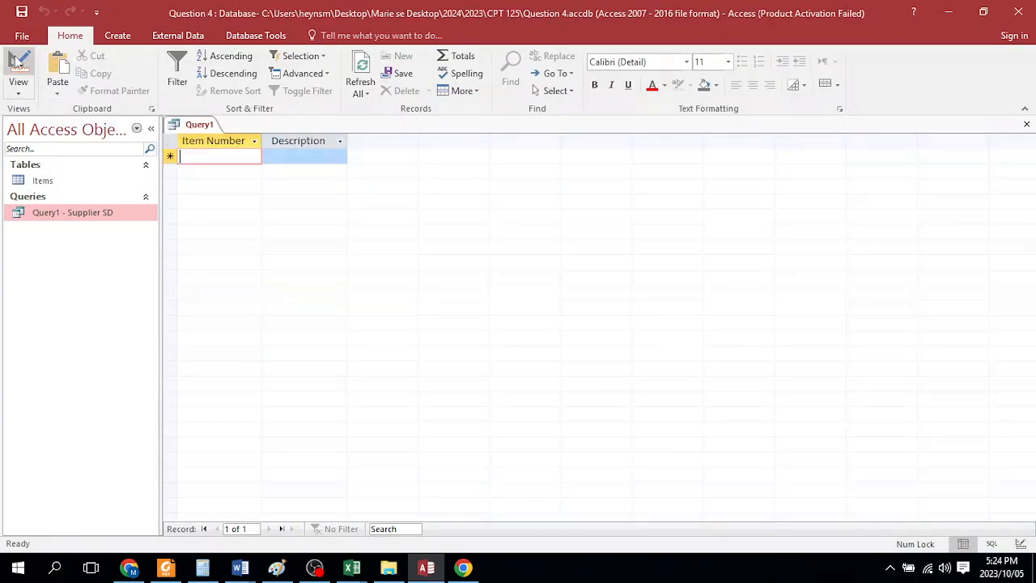
{"action": "left_click", "coordinate": [18, 73]}
Try Like *C as the Description criterion, run the query and return to its design
{"action": "left_click", "coordinate": [325, 430]}
{"action": "key", "text": "BackSpace"}
{"action": "key", "text": "BackSpace"}
{"action": "key", "text": "BackSpace"}
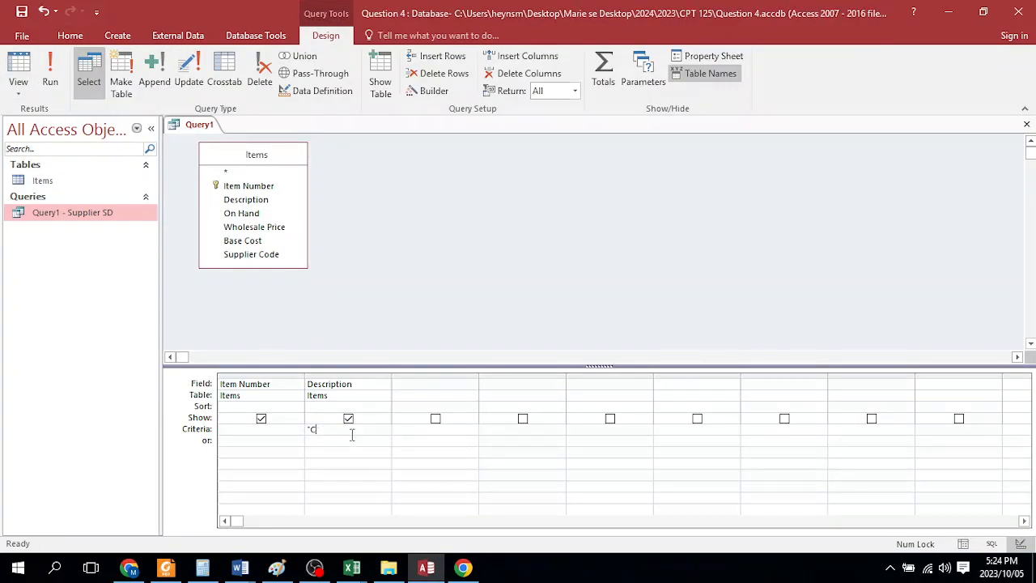
{"action": "type", "text": "Like"}
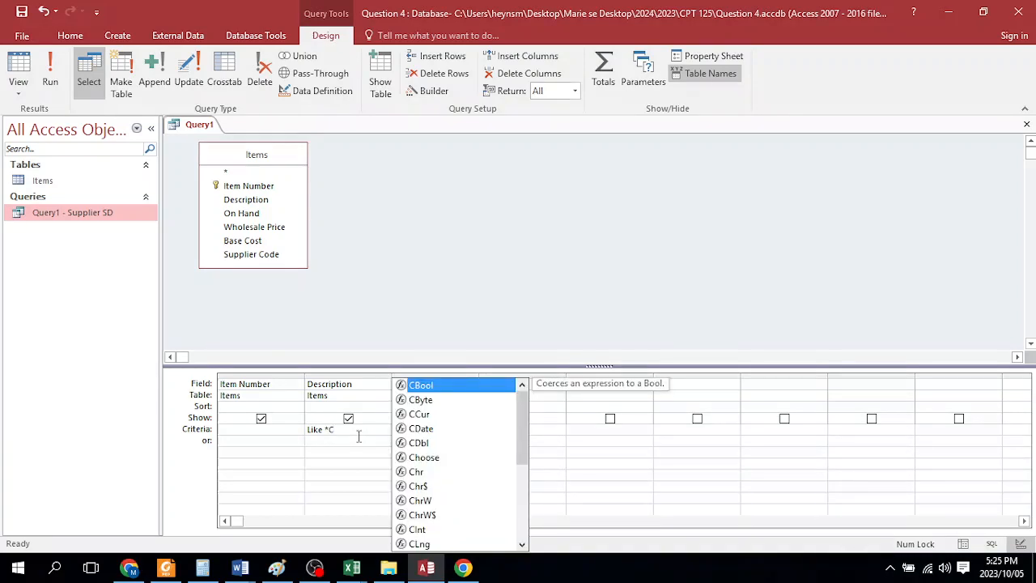
{"action": "left_click", "coordinate": [51, 73]}
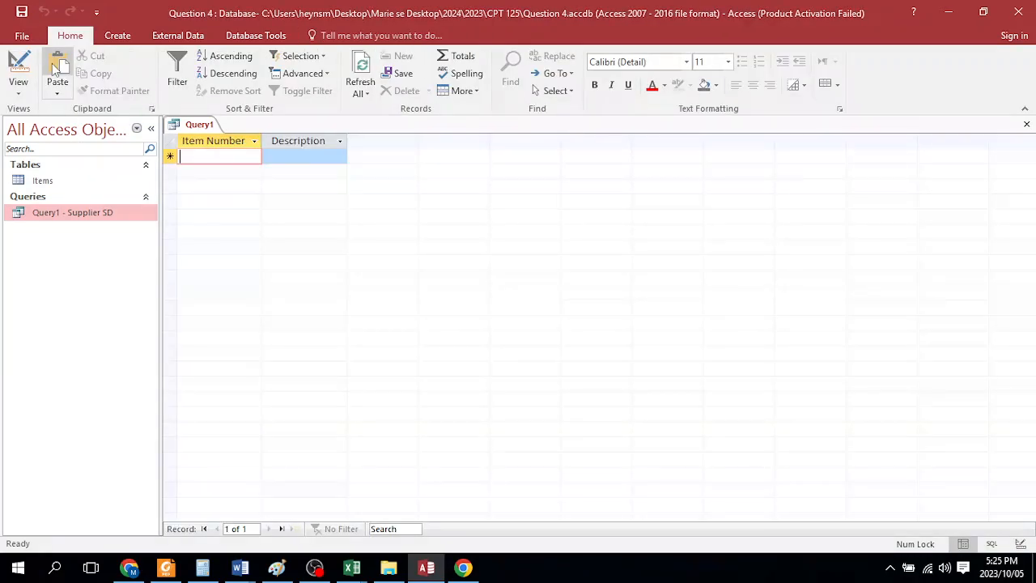
{"action": "left_click", "coordinate": [17, 65]}
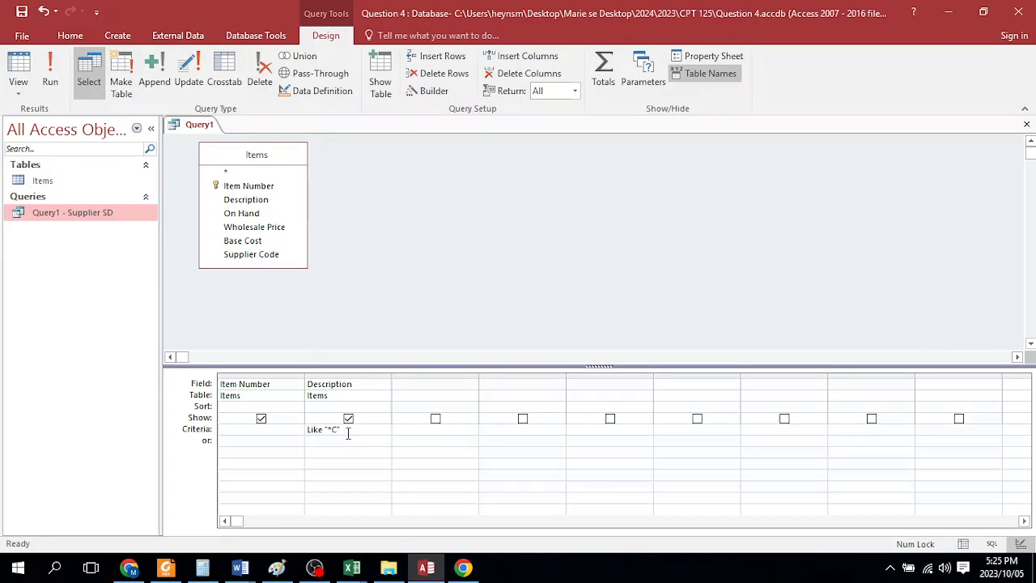
Change the Description criterion from the wildcard pattern to Like C, run the query and return to its design
{"action": "key", "text": "BackSpace"}
{"action": "key", "text": "BackSpace"}
{"action": "key", "text": "BackSpace"}
{"action": "key", "text": "BackSpace"}
{"action": "type", "text": "C"}
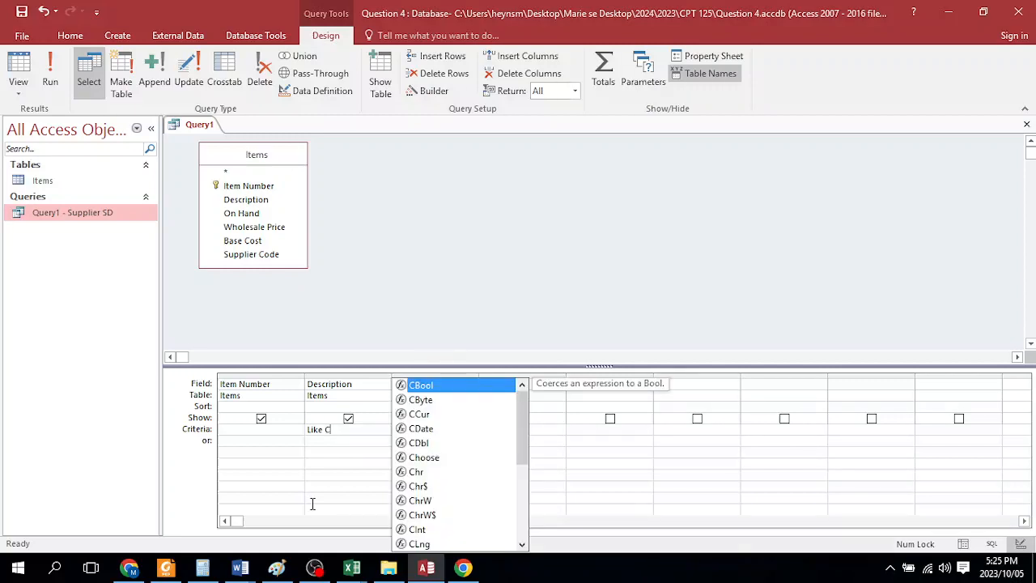
{"action": "left_click", "coordinate": [344, 430]}
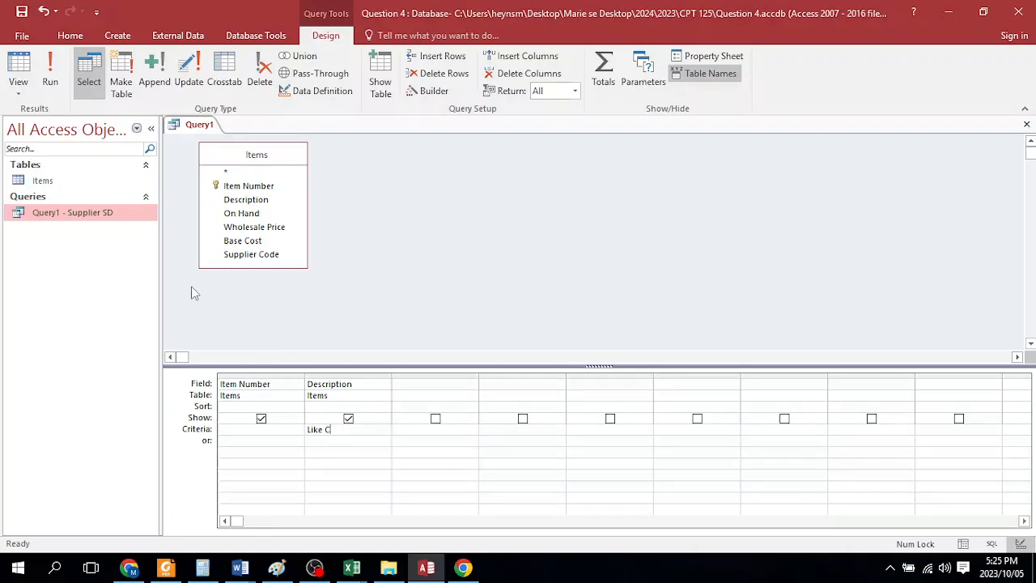
{"action": "left_click", "coordinate": [50, 75]}
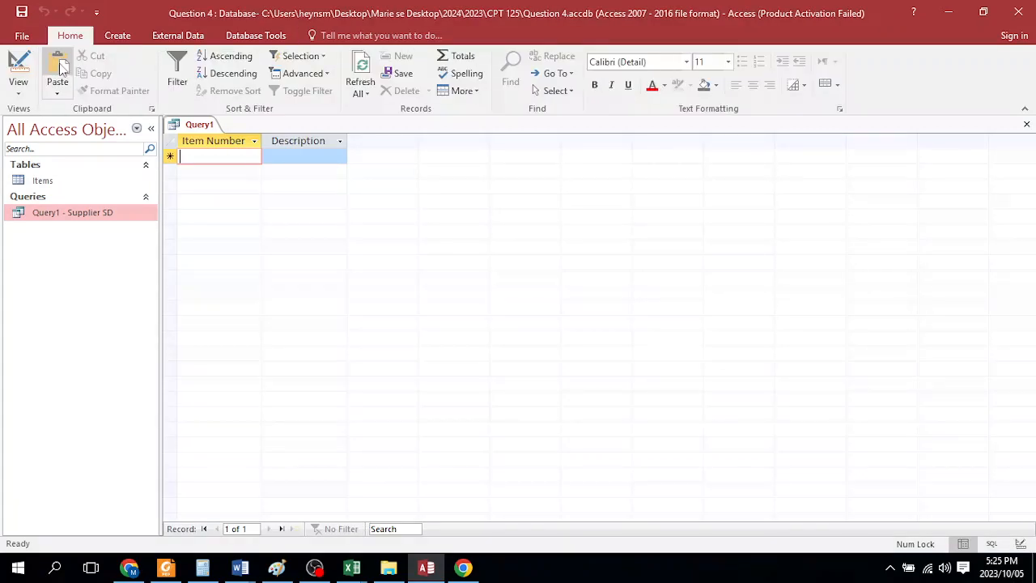
{"action": "left_click", "coordinate": [17, 66]}
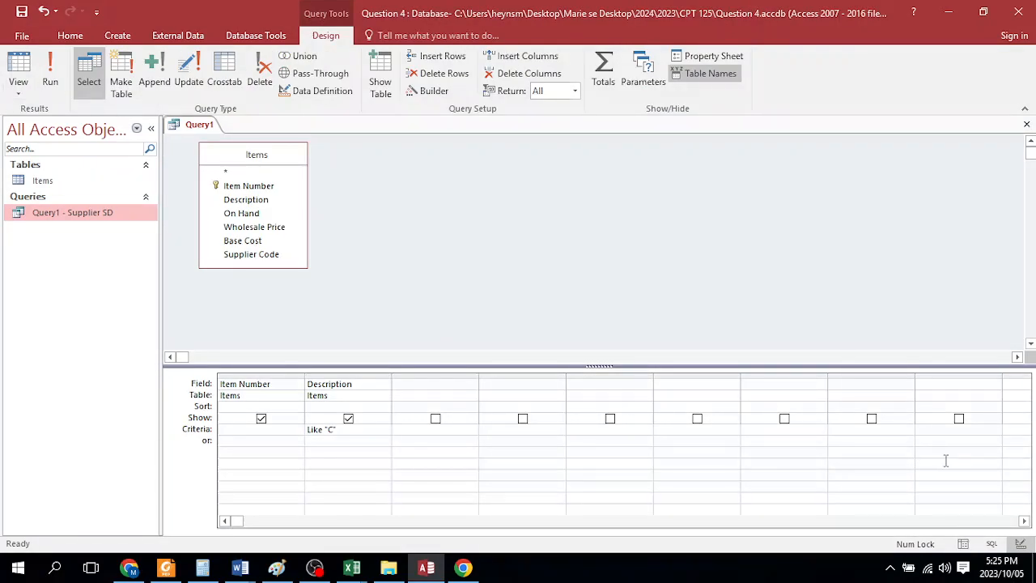
Insert an equals sign before "C" in the Description criterion, run the query and return to its design
{"action": "left_click_drag", "start_coordinate": [319, 429], "coordinate": [323, 430]}
{"action": "left_click", "coordinate": [325, 429]}
{"action": "key", "text": "BackSpace"}
{"action": "type", "text": "="}
{"action": "left_click", "coordinate": [51, 77]}
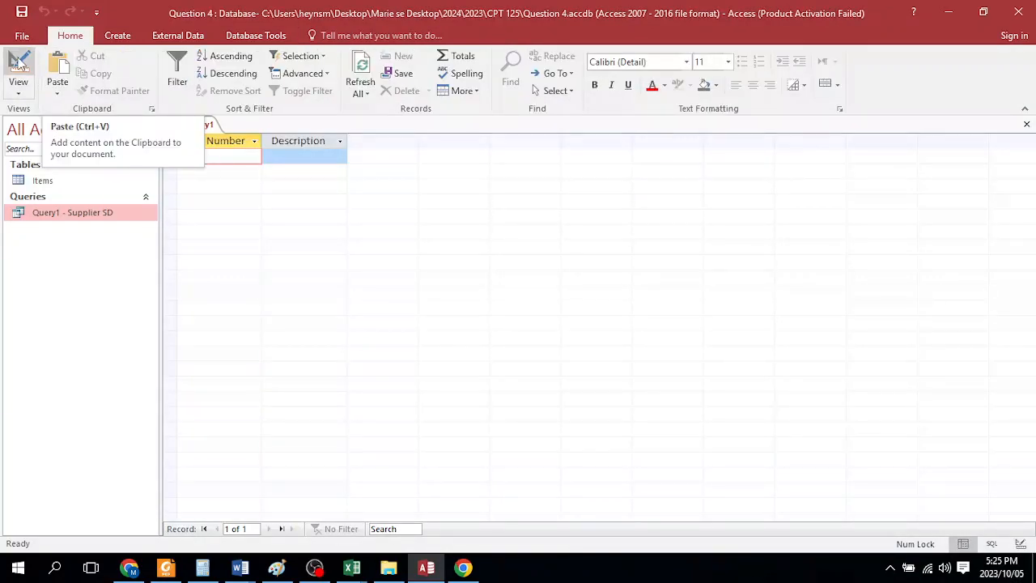
{"action": "left_click", "coordinate": [17, 63]}
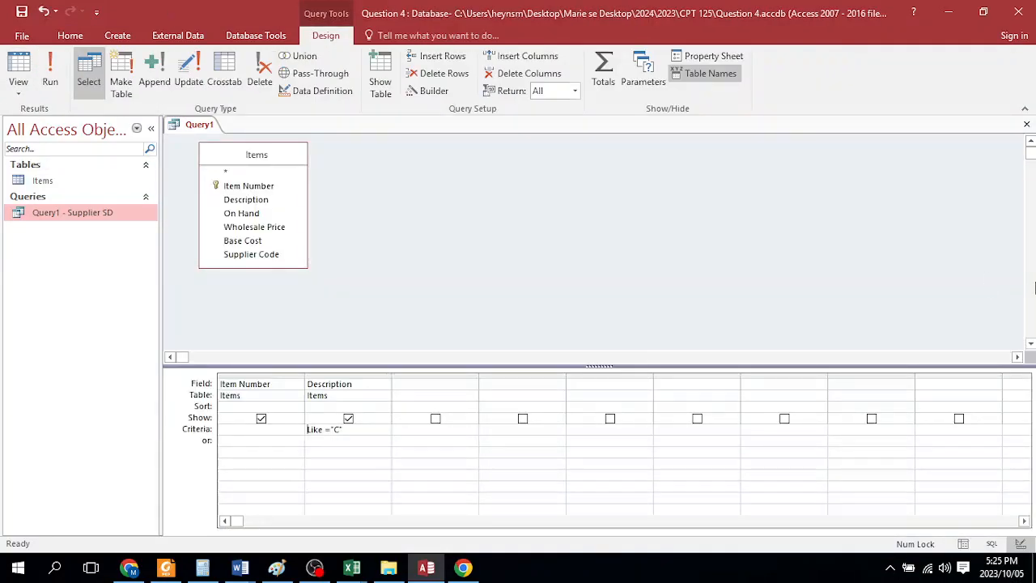
Close the new query and save it as "Query 2 - Description starts with C"
{"action": "left_click", "coordinate": [1027, 124]}
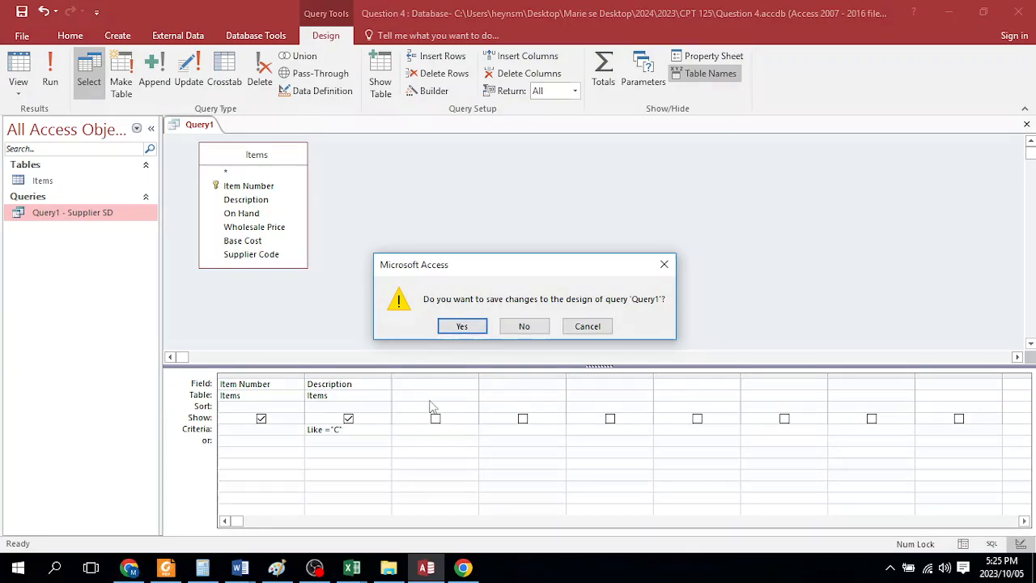
{"action": "left_click", "coordinate": [131, 569]}
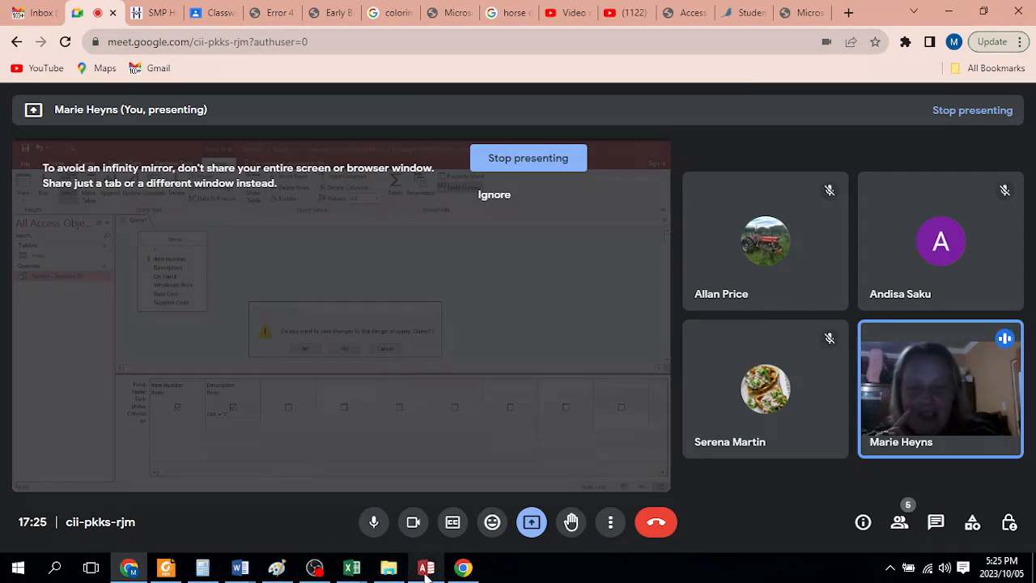
{"action": "left_click", "coordinate": [427, 569]}
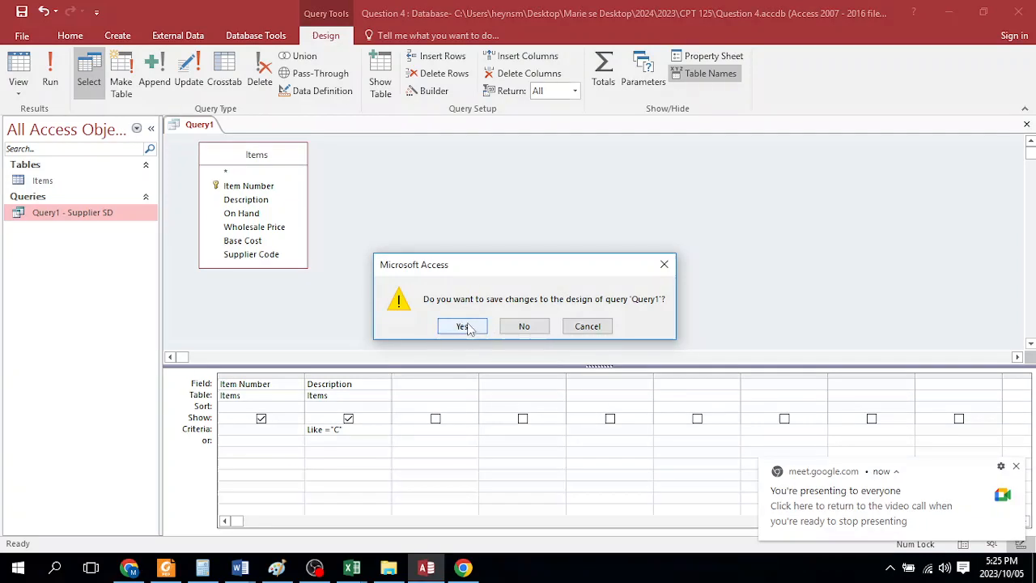
{"action": "left_click", "coordinate": [467, 327]}
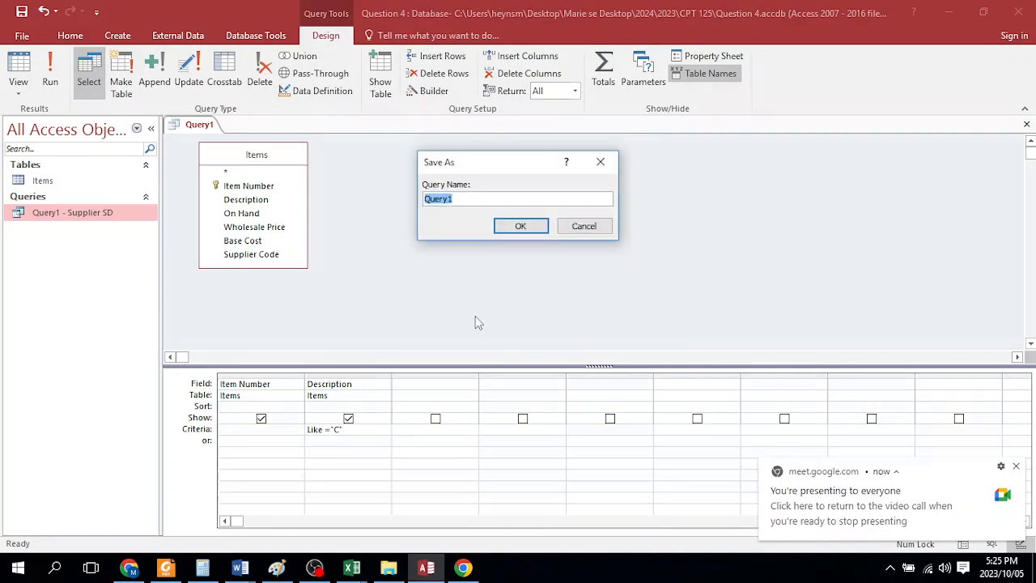
{"action": "type", "text": "Qu"}
{"action": "type", "text": "2 - Description s"}
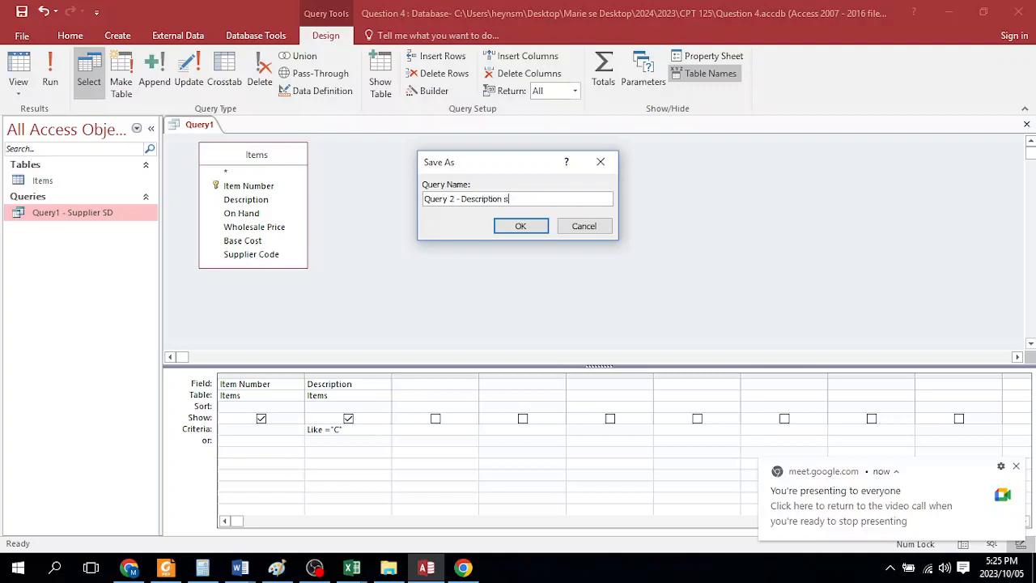
{"action": "type", "text": "tarts with C"}
{"action": "left_click", "coordinate": [521, 226]}
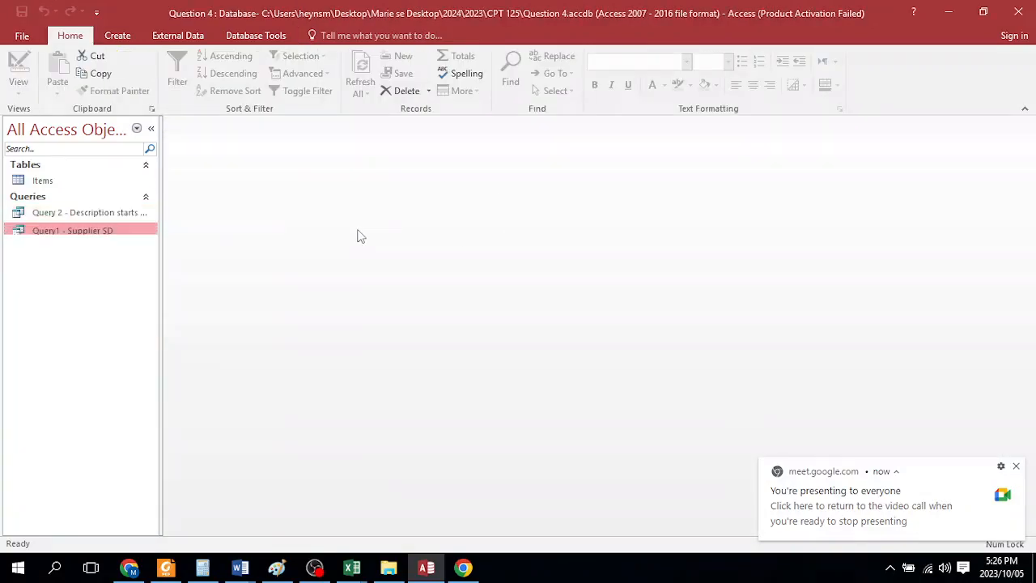
Reopen the saved Query 2 in design, replace its Description criterion with Like C* and run it
{"action": "double_click", "coordinate": [101, 212]}
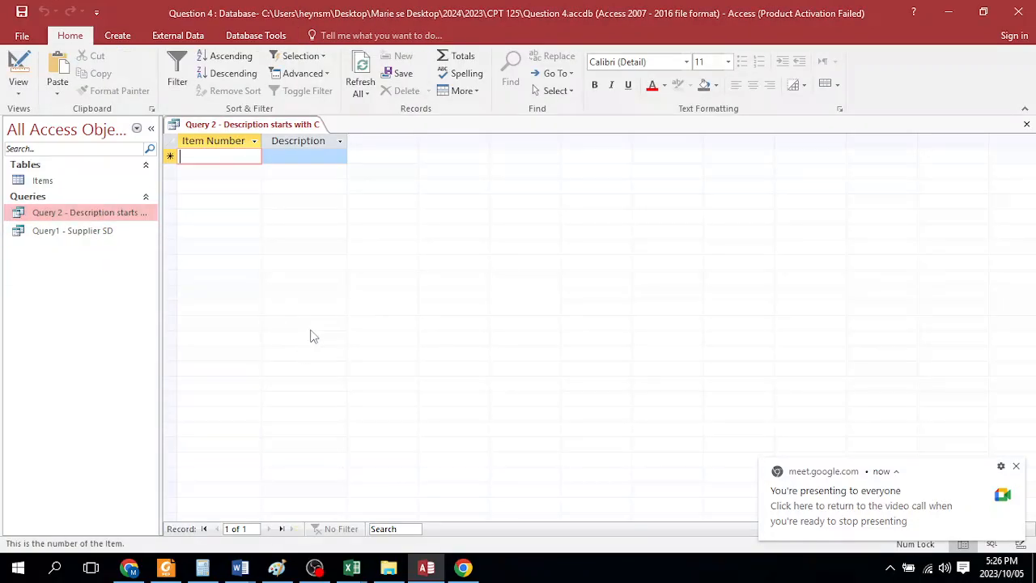
{"action": "left_click", "coordinate": [18, 67]}
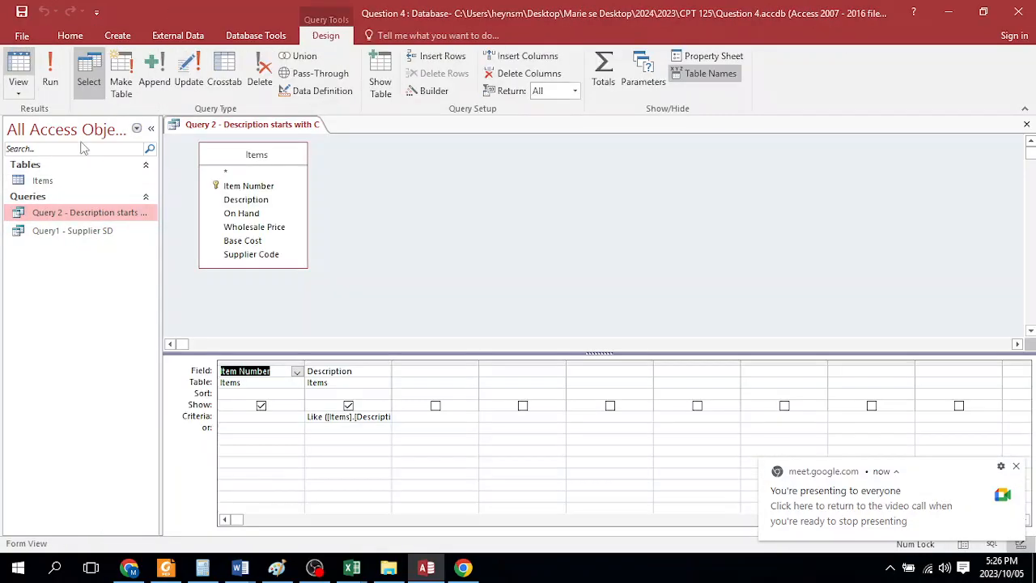
{"action": "left_click", "coordinate": [358, 417]}
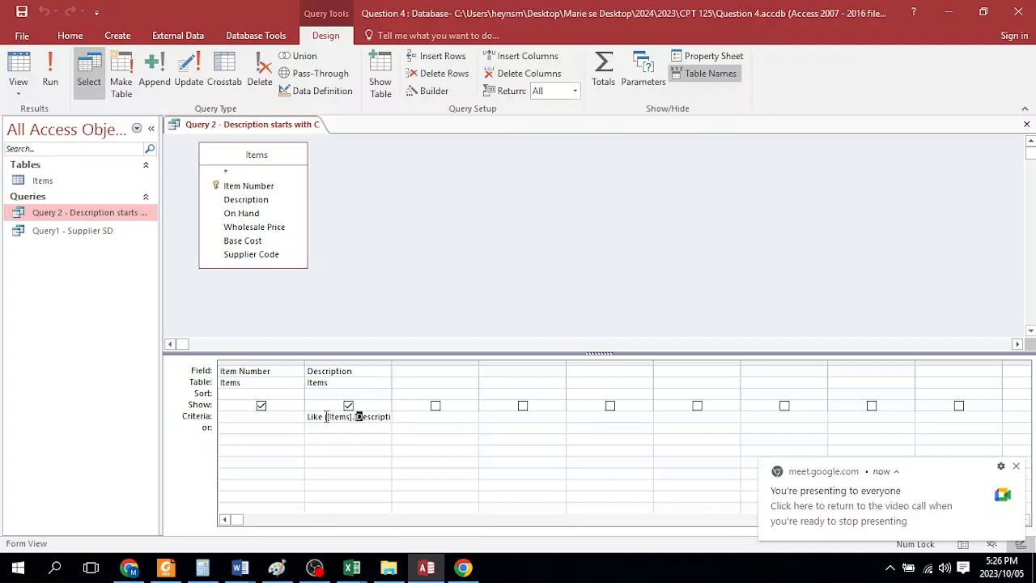
{"action": "left_click_drag", "start_coordinate": [308, 417], "coordinate": [422, 421]}
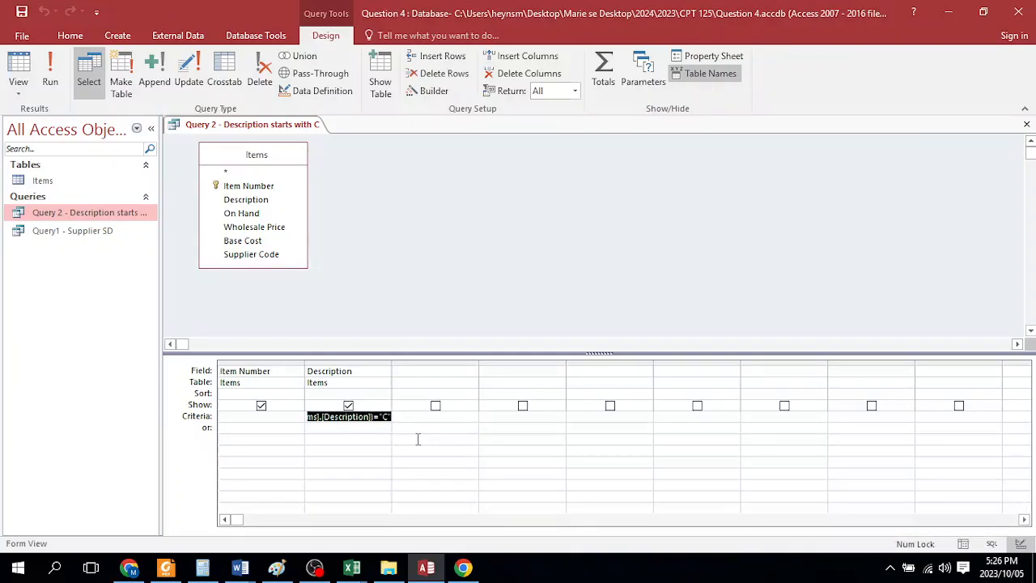
{"action": "key", "text": "BackSpace"}
{"action": "type", "text": "Like C"}
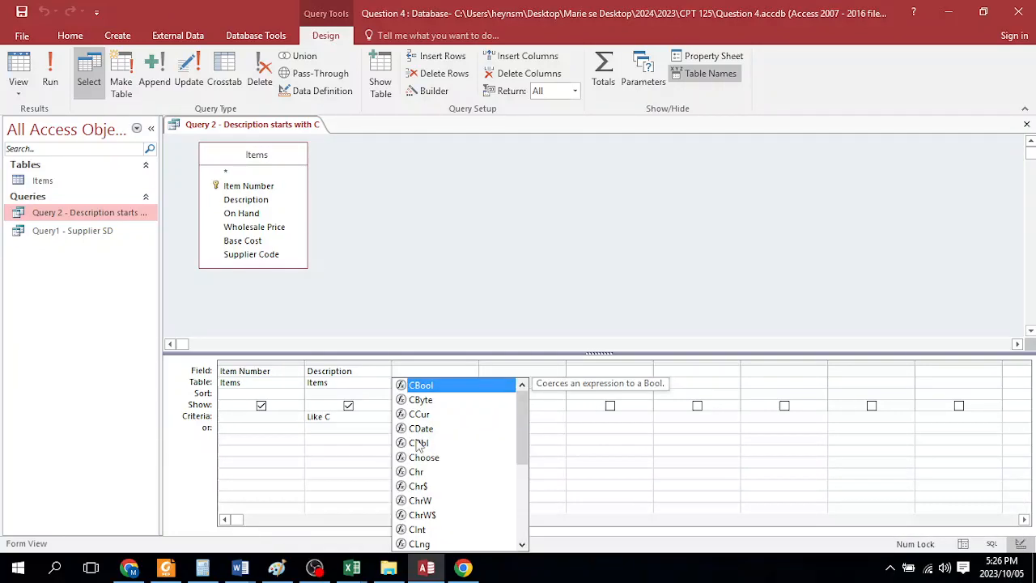
{"action": "type", "text": "*"}
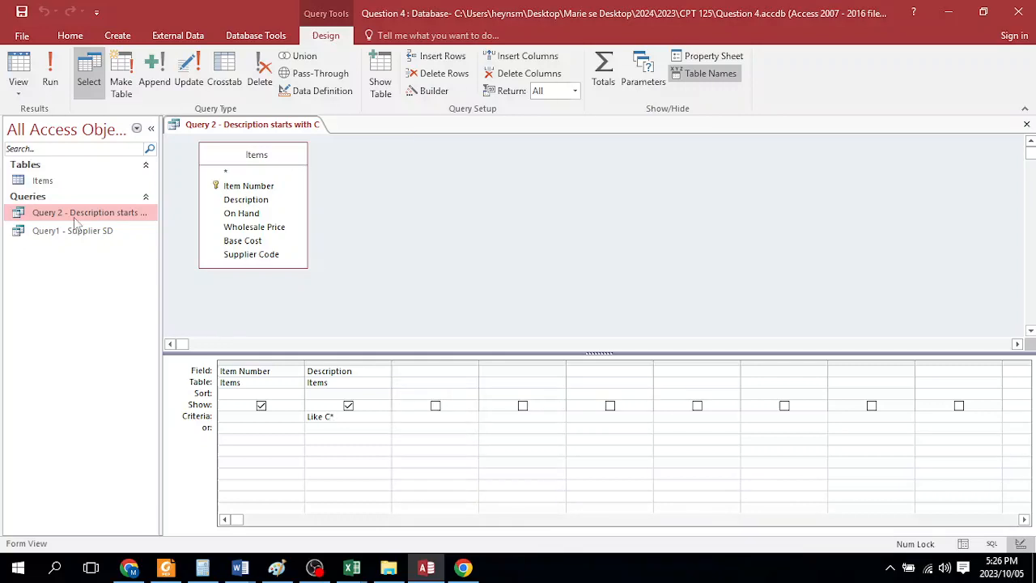
{"action": "left_click", "coordinate": [51, 74]}
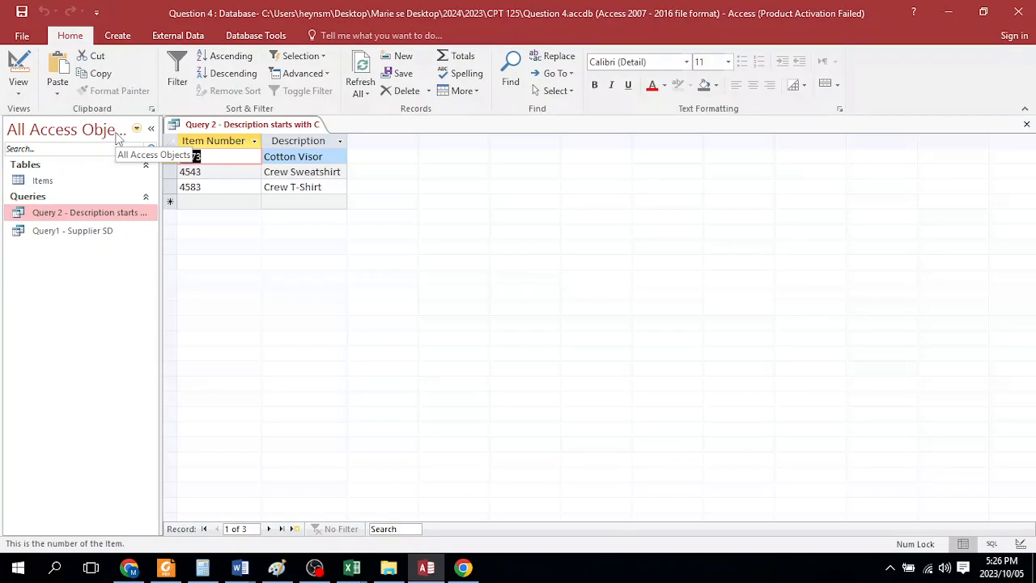
Review Query 2's criterion in its design, rerun the query and close it with the design changes saved
{"action": "left_click", "coordinate": [18, 68]}
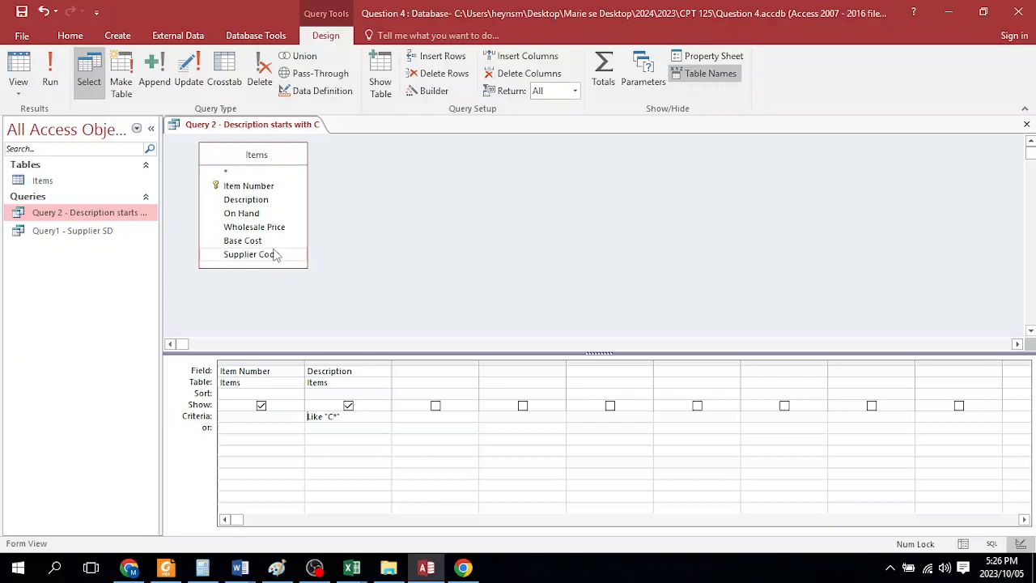
{"action": "left_click", "coordinate": [51, 72]}
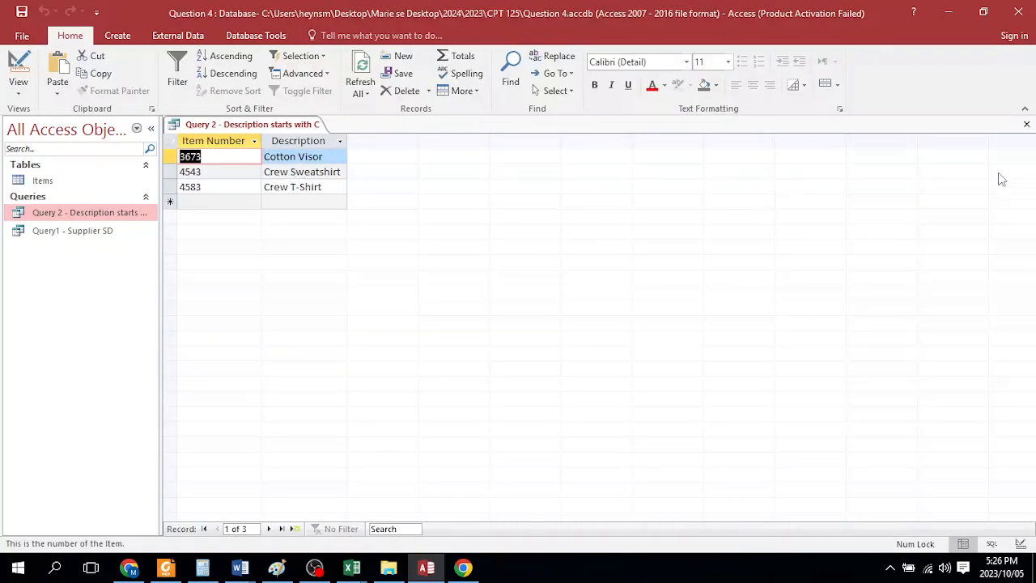
{"action": "left_click", "coordinate": [1027, 124]}
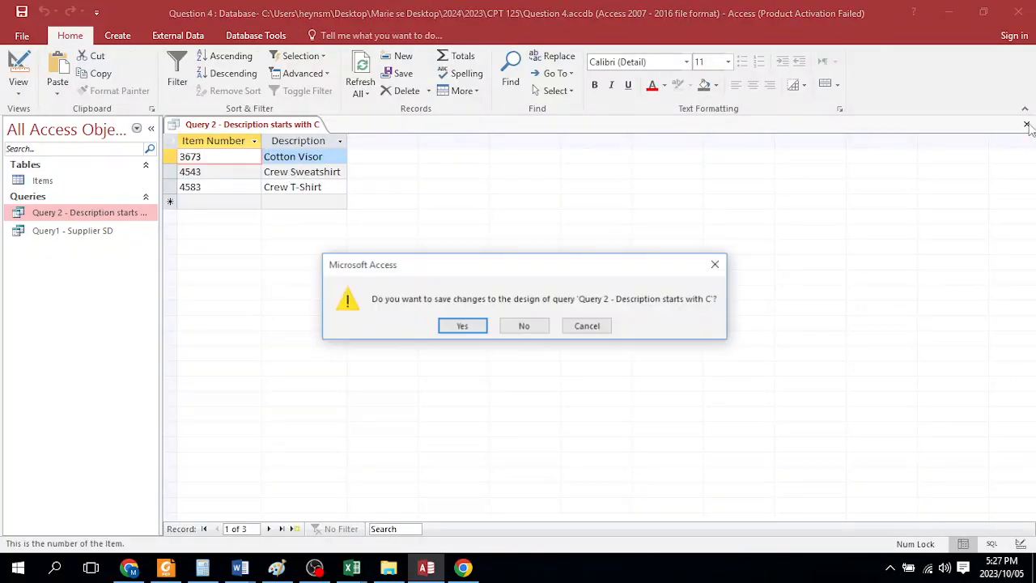
{"action": "left_click", "coordinate": [474, 327]}
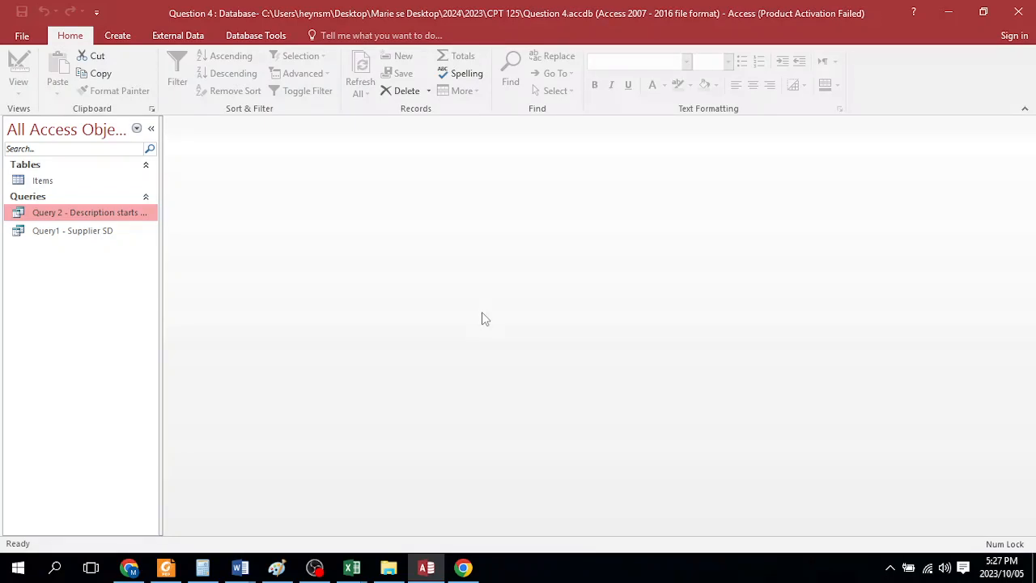
Create a new query in design based on the Items table and enlarge its field list to show all fields
{"action": "left_click", "coordinate": [116, 37]}
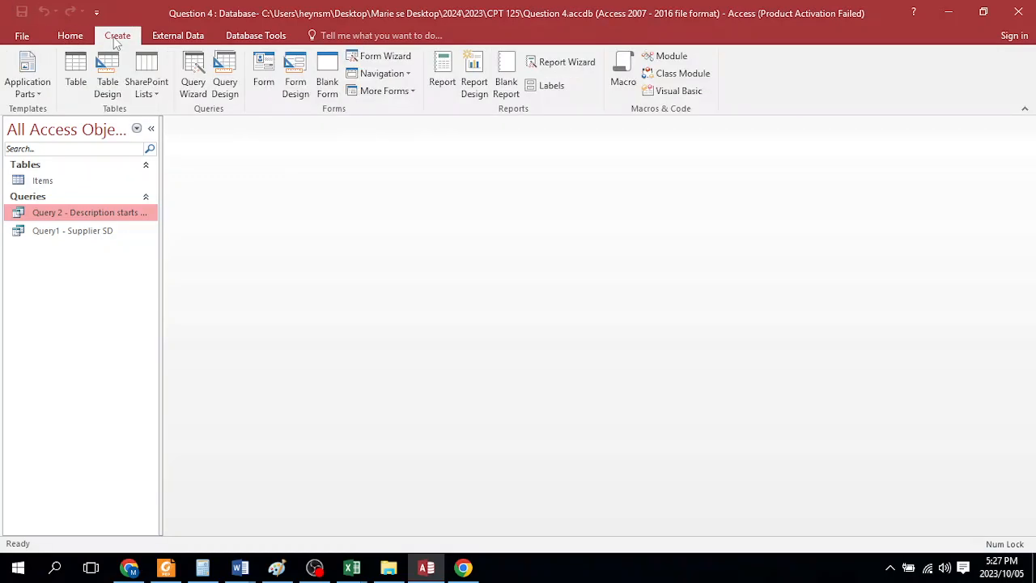
{"action": "left_click", "coordinate": [225, 82]}
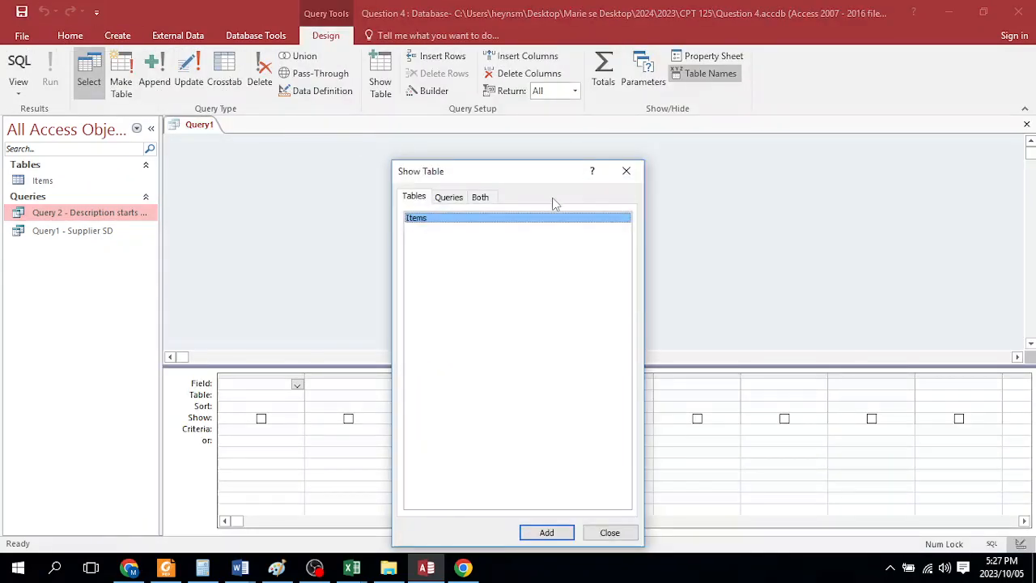
{"action": "left_click", "coordinate": [566, 538]}
{"action": "left_click", "coordinate": [622, 536]}
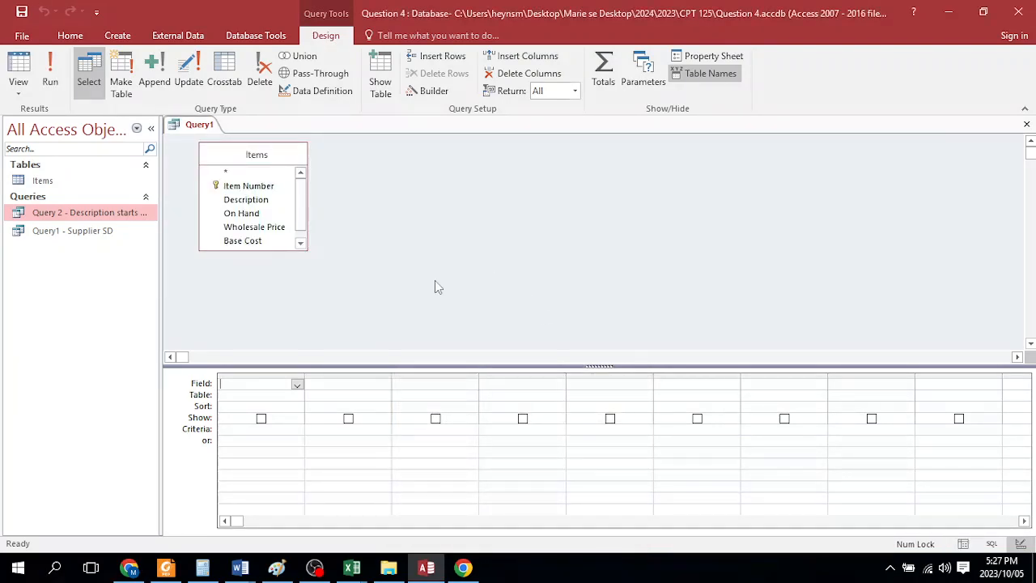
{"action": "left_click_drag", "start_coordinate": [285, 251], "coordinate": [297, 276]}
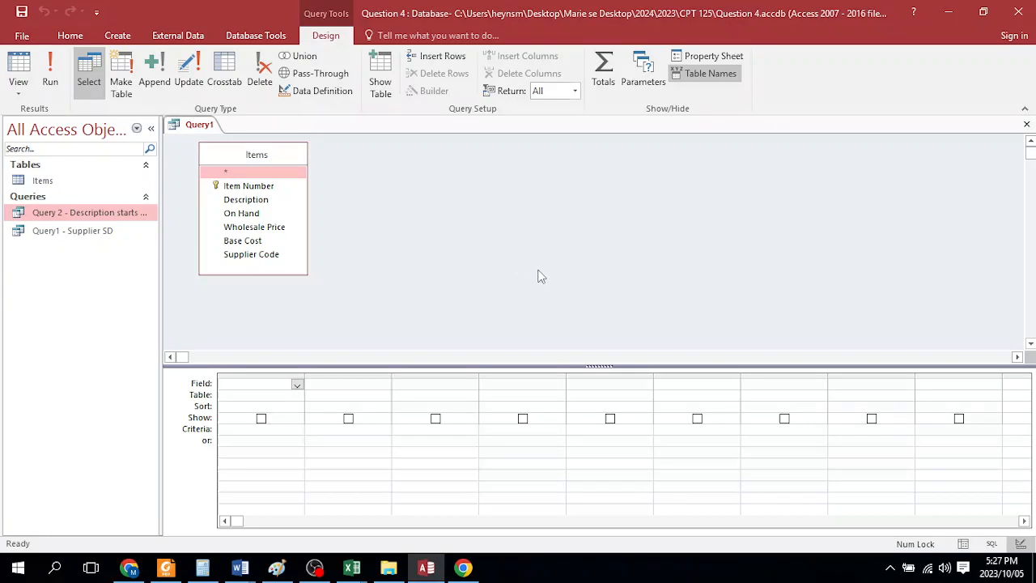
Add the Item Number, Description and Base Cost fields to the query grid
{"action": "left_click", "coordinate": [263, 187]}
{"action": "double_click", "coordinate": [263, 187]}
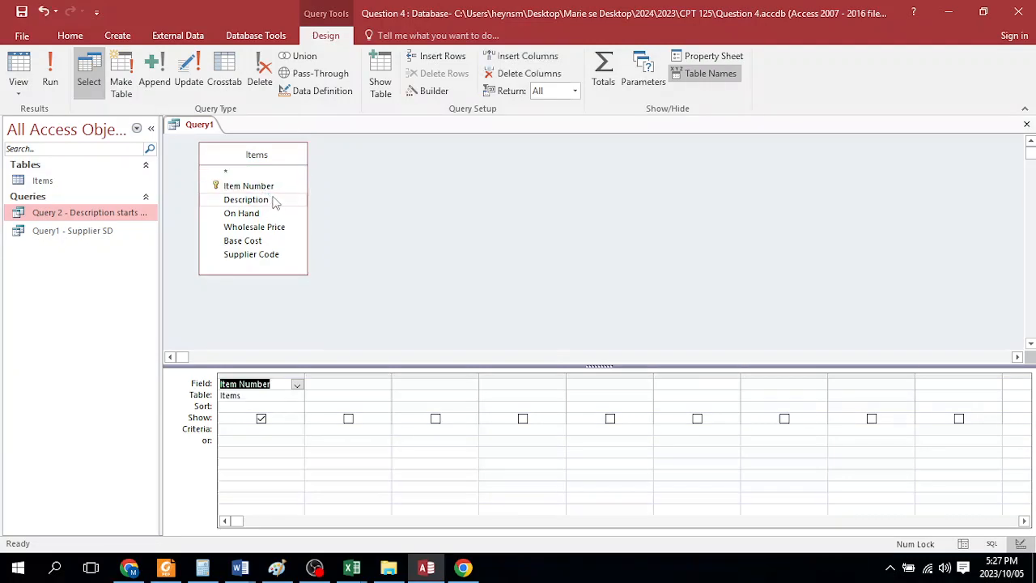
{"action": "double_click", "coordinate": [263, 203]}
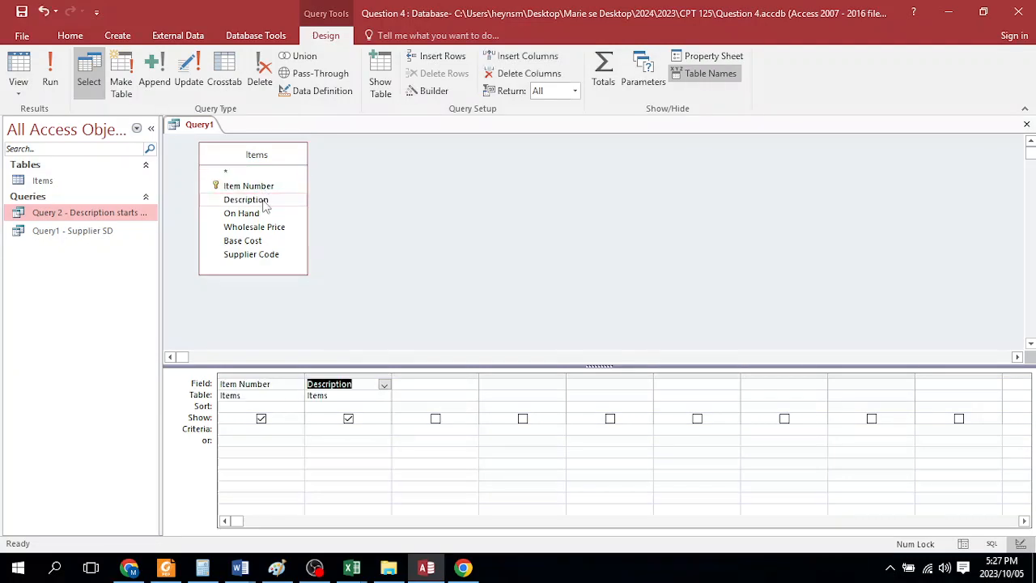
{"action": "double_click", "coordinate": [255, 241]}
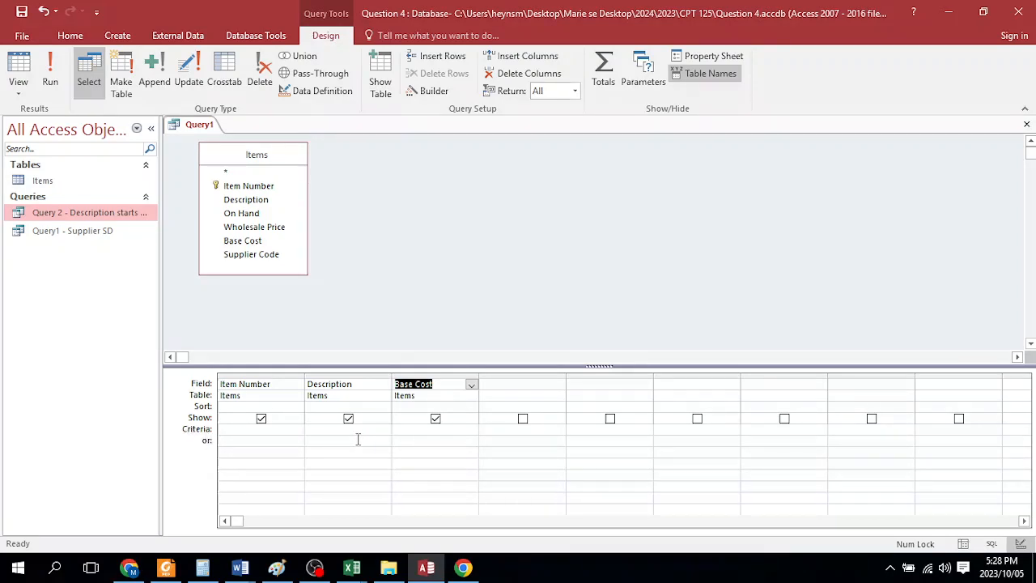
Set the Base Cost criterion to >10, run the query and return to its design
{"action": "left_click", "coordinate": [402, 426]}
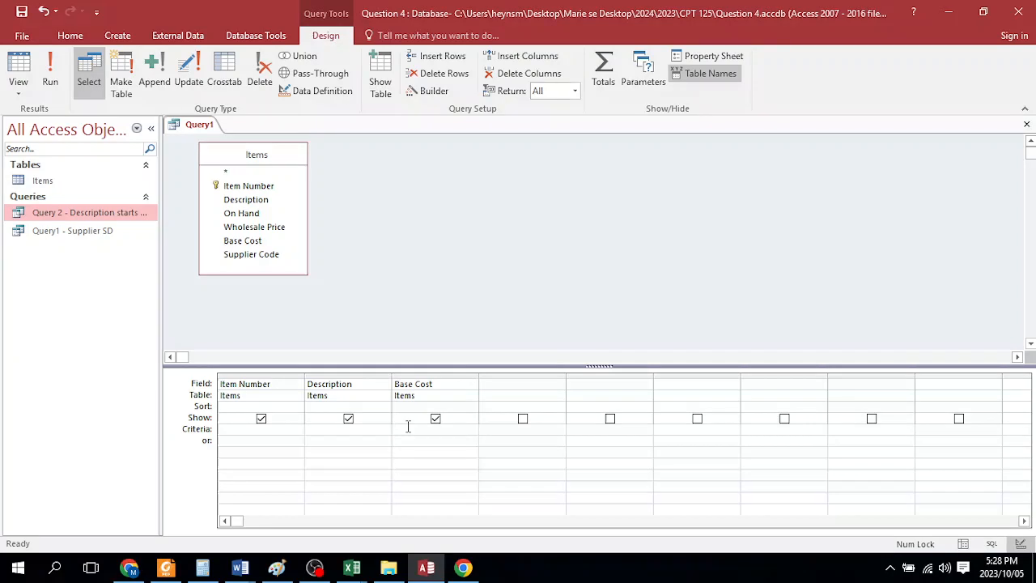
{"action": "type", "text": ">10"}
{"action": "left_click", "coordinate": [50, 77]}
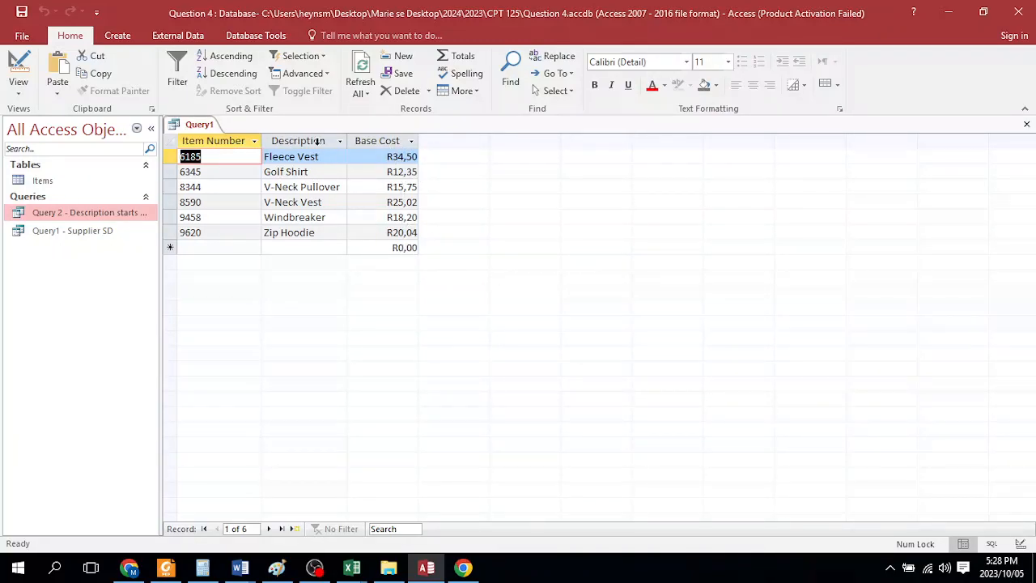
{"action": "left_click", "coordinate": [18, 65]}
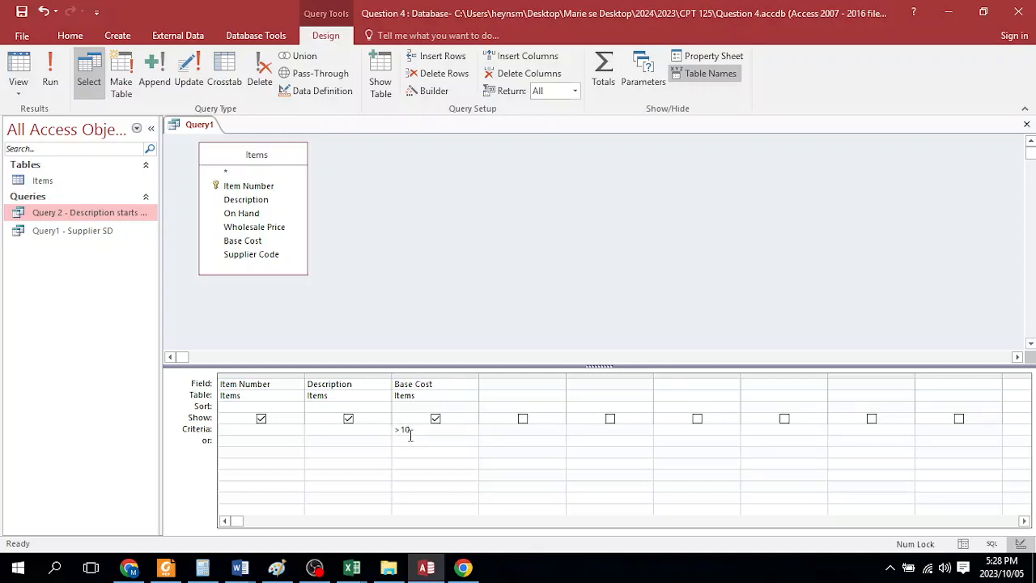
Close the base cost query and save it as "Query 3 - Base Cost > 10"
{"action": "left_click", "coordinate": [1026, 124]}
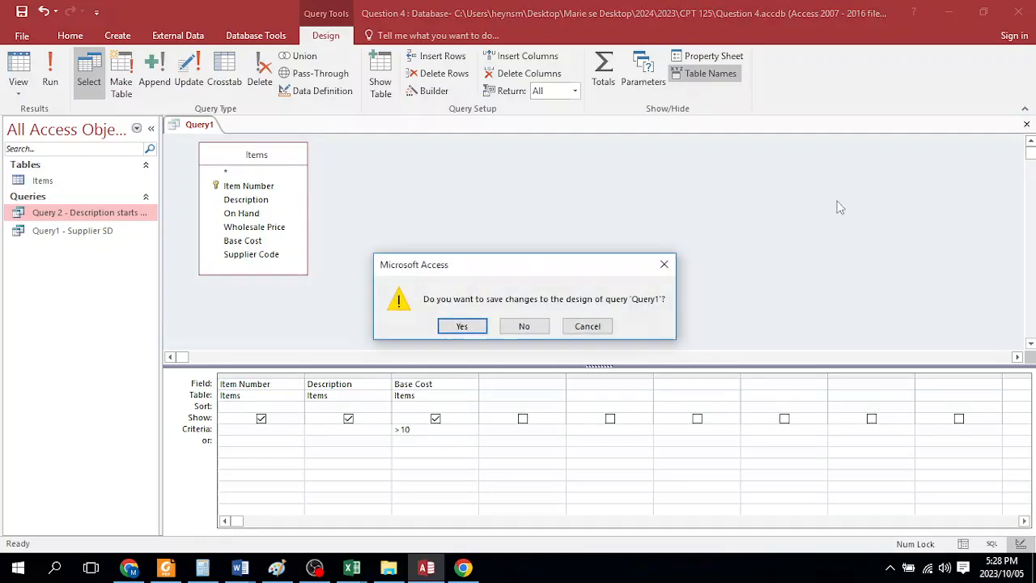
{"action": "left_click", "coordinate": [462, 326]}
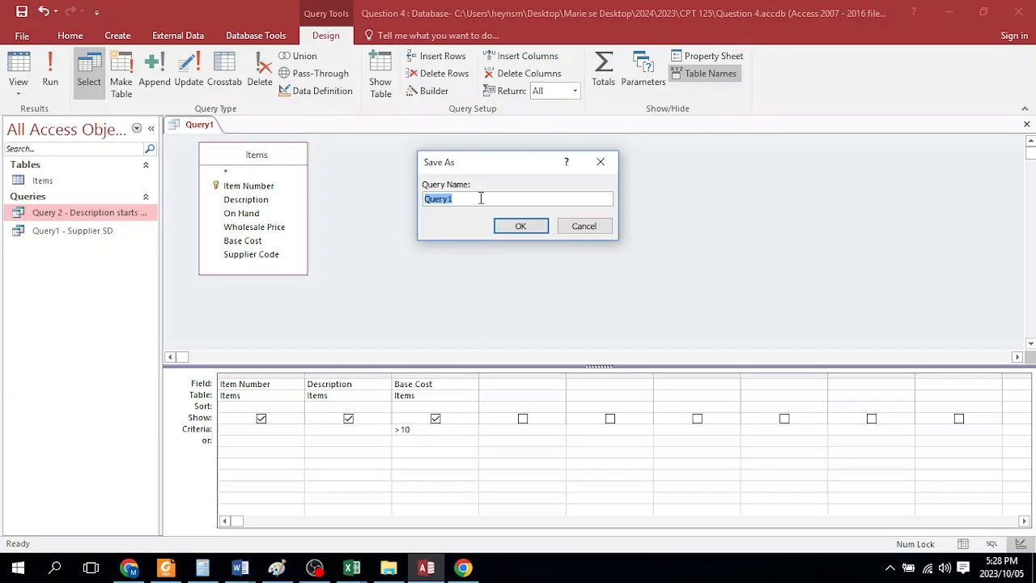
{"action": "type", "text": "Query 3 - Base Cost"}
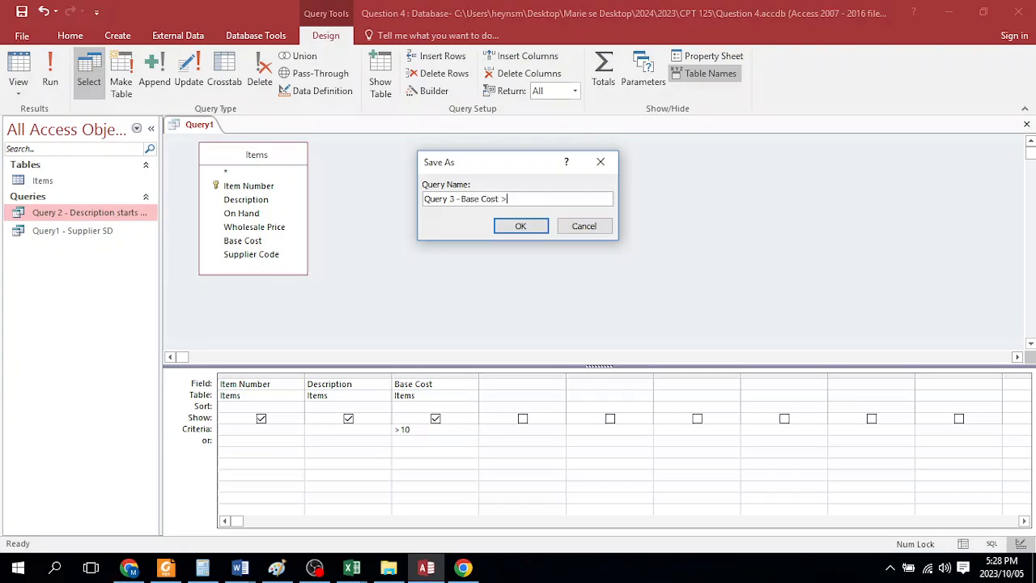
{"action": "type", "text": " > 10"}
{"action": "left_click", "coordinate": [523, 226]}
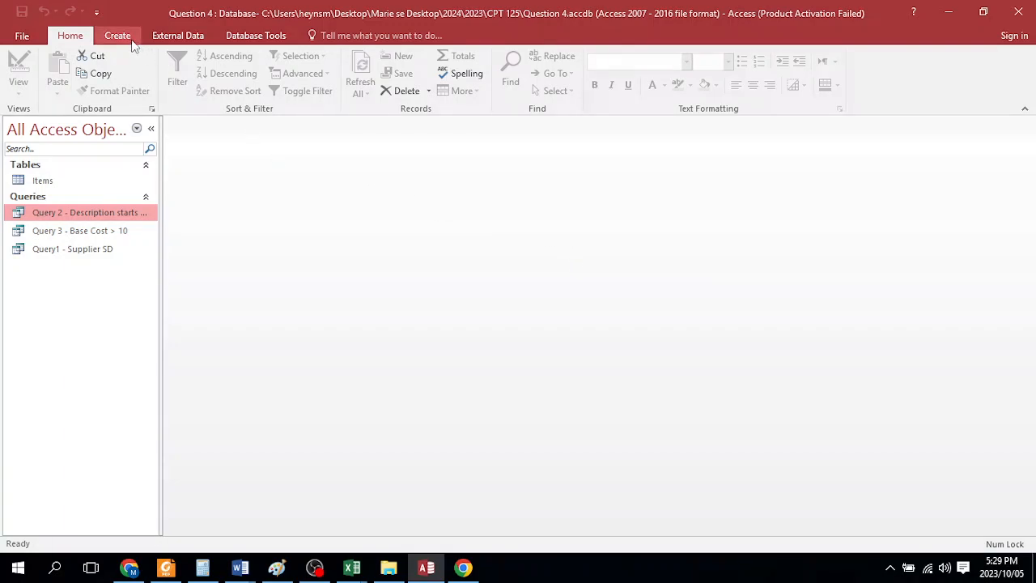
Start a fourth query in design with the Items table and stretch the table box to show every field
{"action": "left_click", "coordinate": [117, 36]}
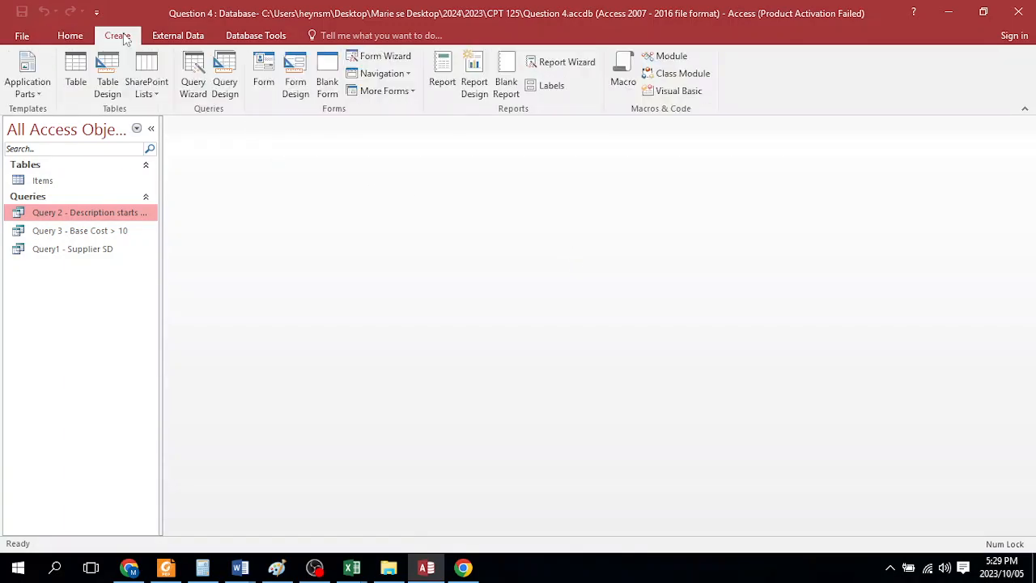
{"action": "left_click", "coordinate": [225, 77]}
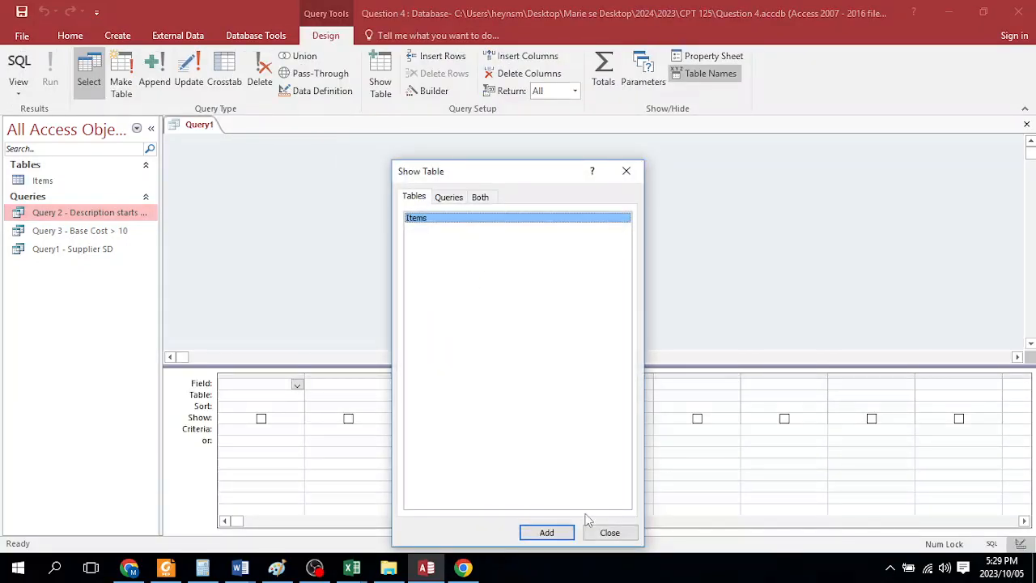
{"action": "left_click", "coordinate": [546, 532]}
{"action": "left_click", "coordinate": [608, 533]}
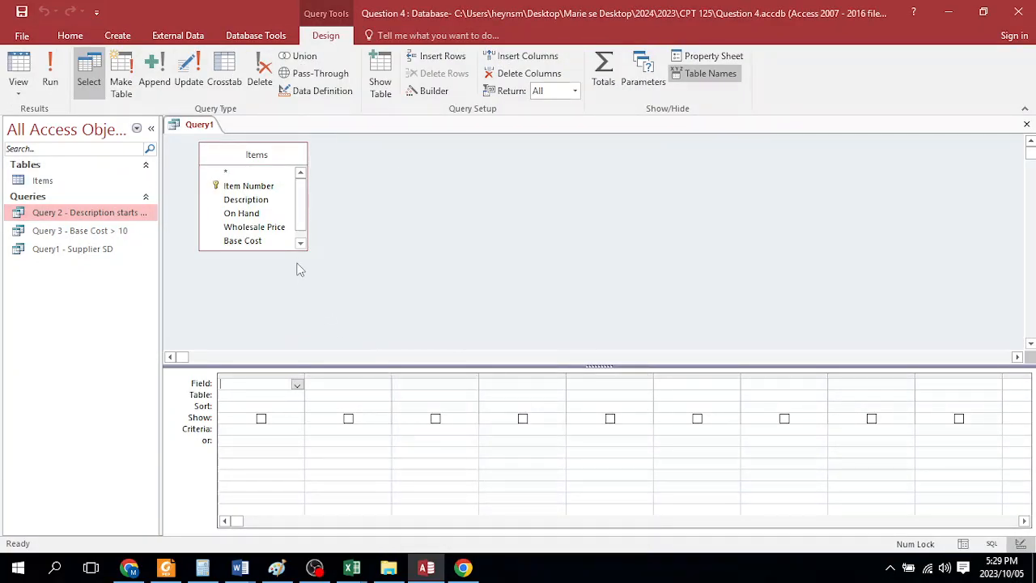
{"action": "left_click_drag", "start_coordinate": [293, 250], "coordinate": [314, 274]}
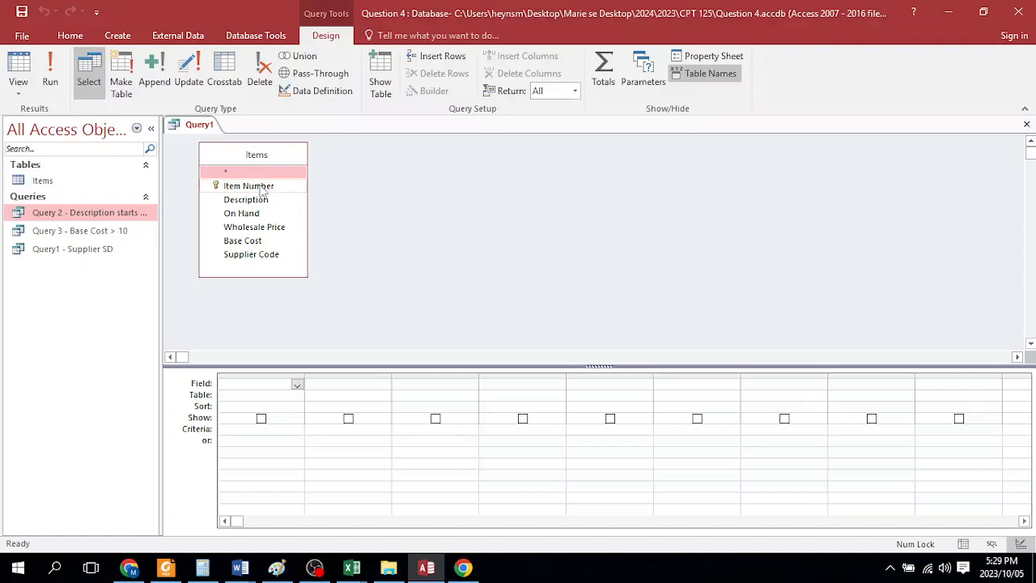
Add the Description, Wholesale Price and Item Number fields to the query grid, in that order
{"action": "left_click", "coordinate": [261, 189]}
{"action": "double_click", "coordinate": [258, 200]}
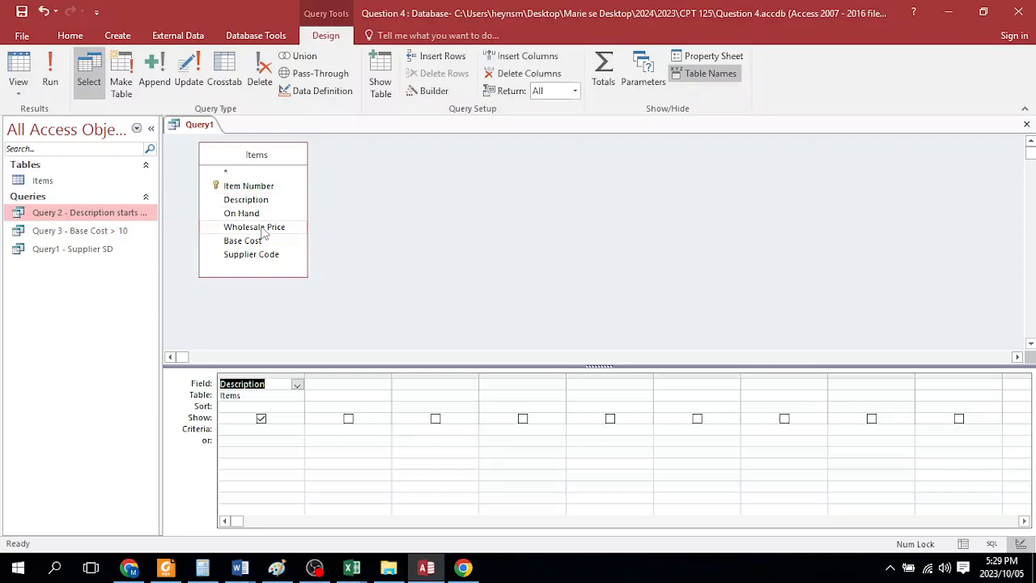
{"action": "double_click", "coordinate": [262, 228]}
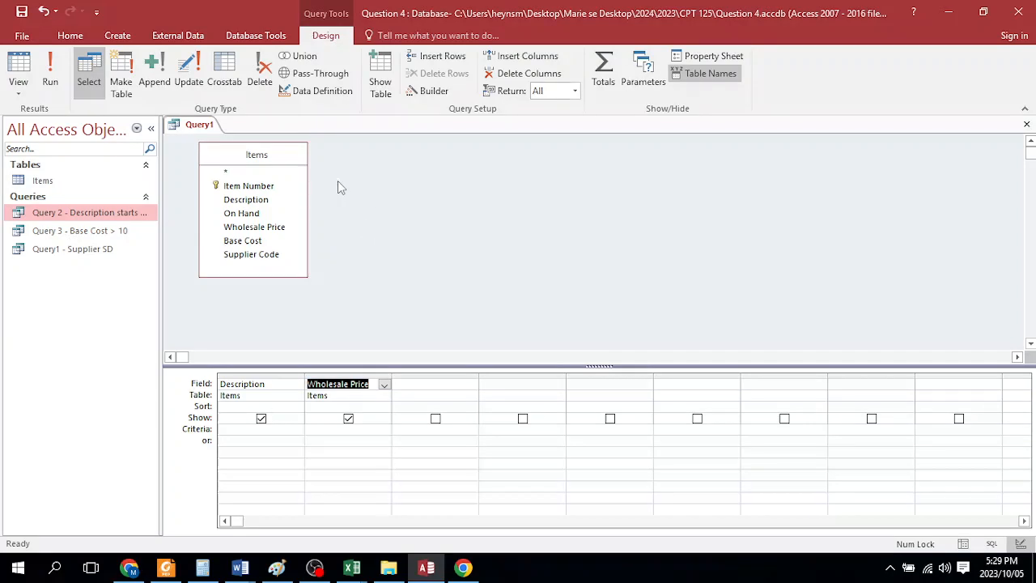
{"action": "left_click", "coordinate": [267, 186]}
{"action": "double_click", "coordinate": [261, 186]}
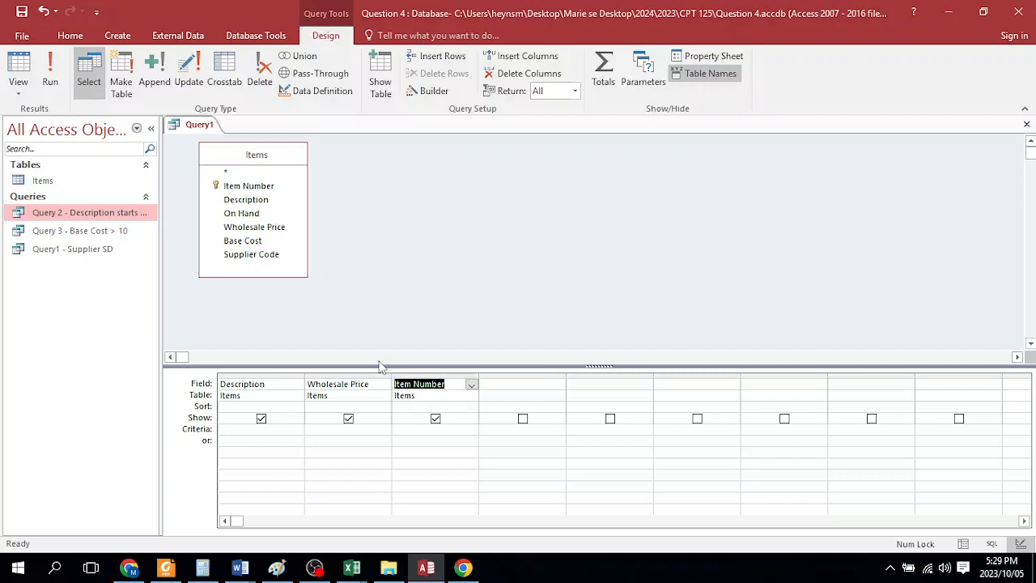
Set the Wholesale Price criterion to >1 And <4, run the query to check it and return to its design
{"action": "left_click", "coordinate": [321, 432]}
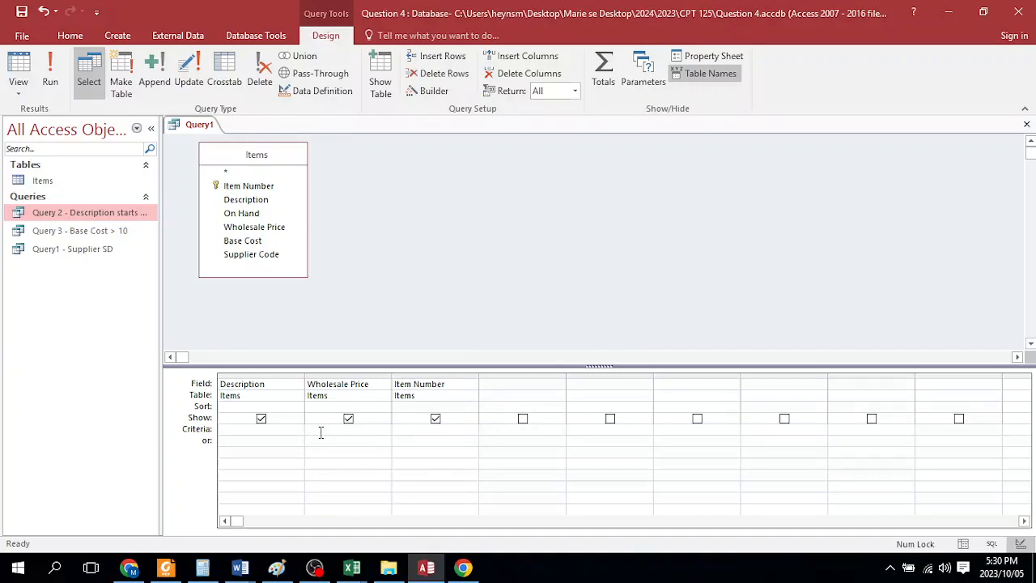
{"action": "type", "text": ">1 AND"}
{"action": "key", "text": "BackSpace"}
{"action": "key", "text": "BackSpace"}
{"action": "key", "text": "BackSpace"}
{"action": "key", "text": "BackSpace"}
{"action": "type", "text": "and"}
{"action": "type", "text": "<4"}
{"action": "left_click", "coordinate": [51, 76]}
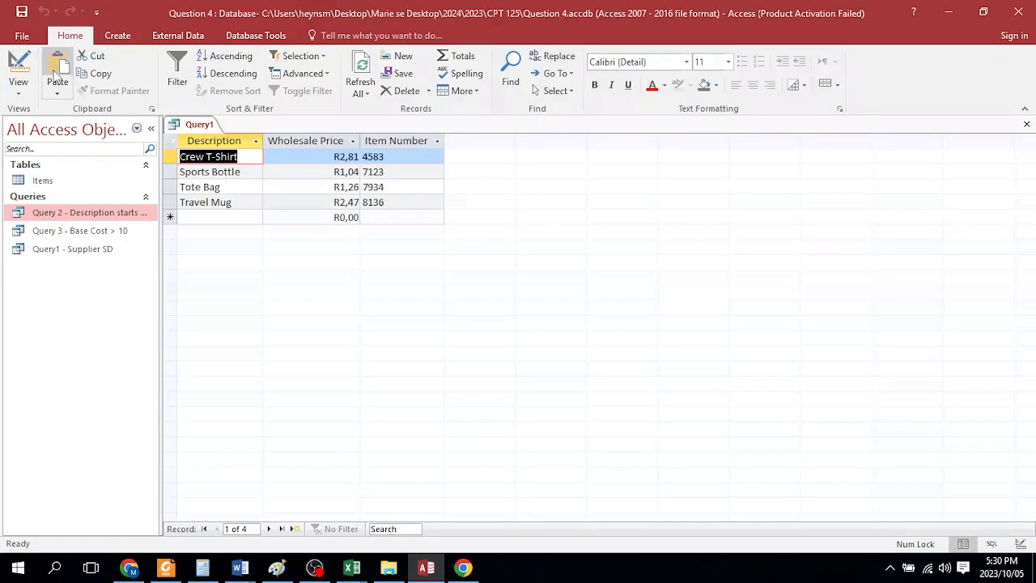
{"action": "left_click", "coordinate": [18, 74]}
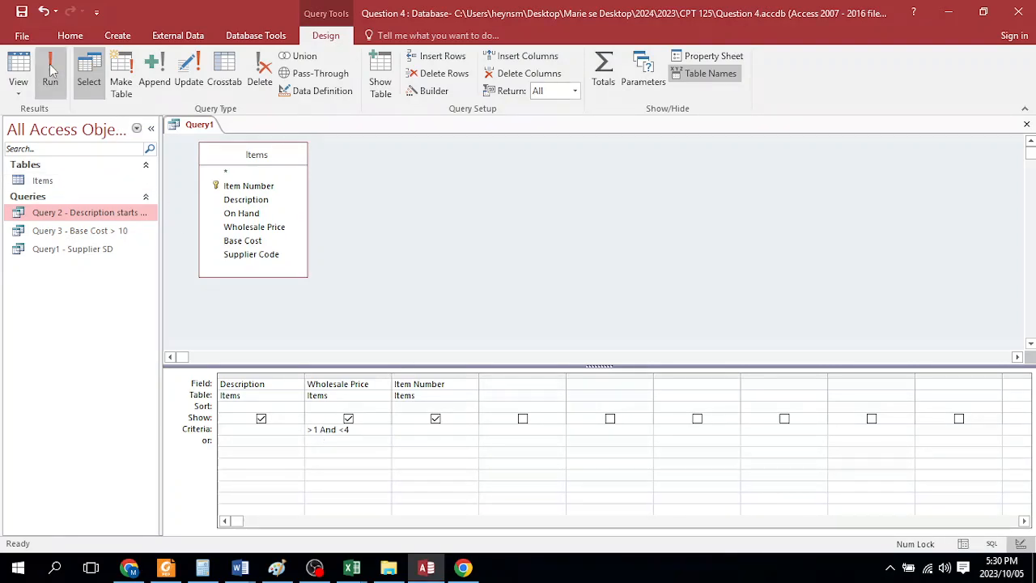
{"action": "left_click", "coordinate": [65, 86]}
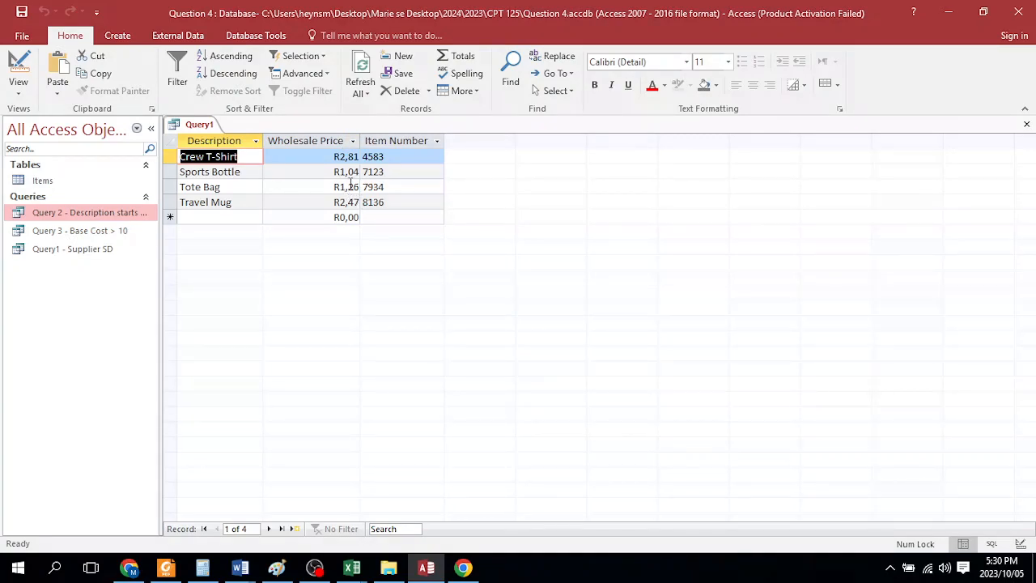
{"action": "left_click", "coordinate": [18, 67]}
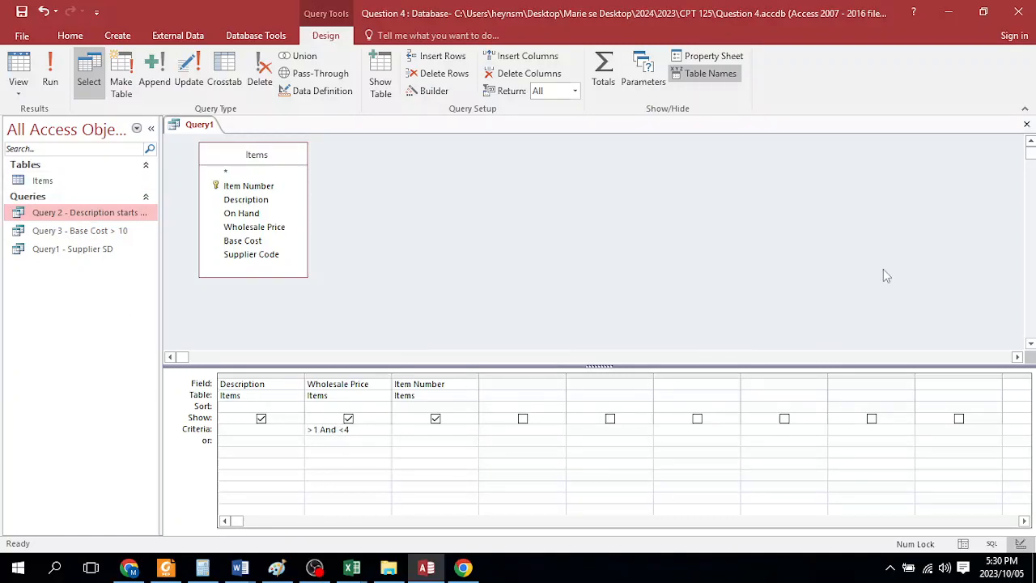
Close the wholesale price query and save it as "Query 4 - Wholesale between 1 and 4"
{"action": "left_click", "coordinate": [1027, 124]}
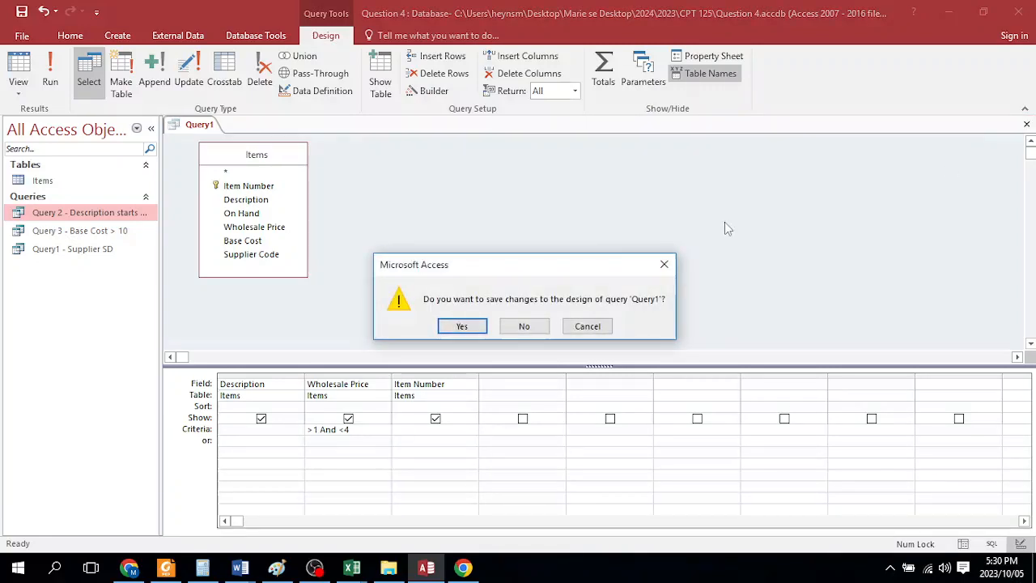
{"action": "left_click", "coordinate": [478, 326]}
{"action": "type", "text": "Qe"}
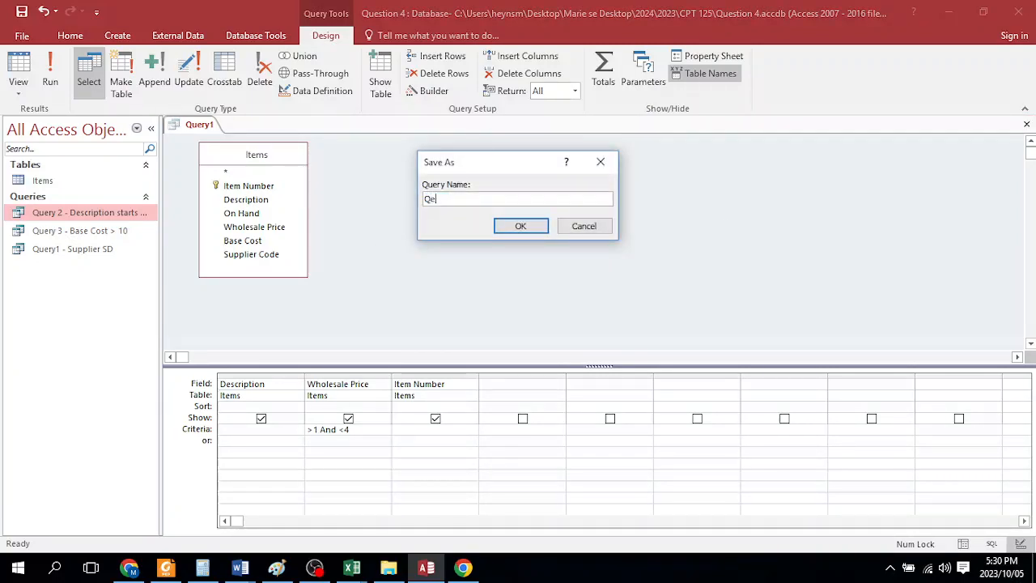
{"action": "type", "text": "uery 4 - Wholesale between"}
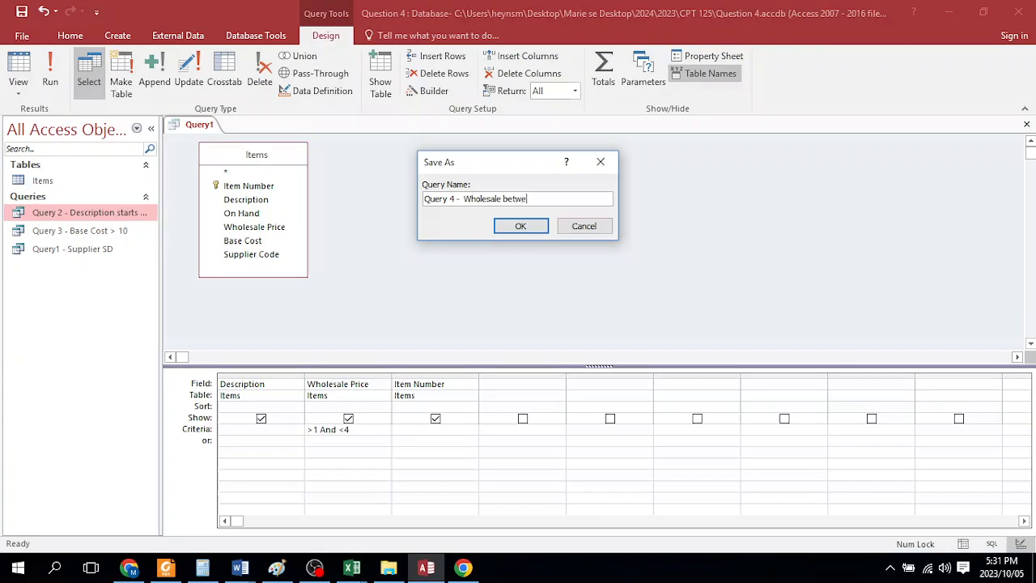
{"action": "type", "text": " 1 and 4"}
{"action": "left_click", "coordinate": [523, 228]}
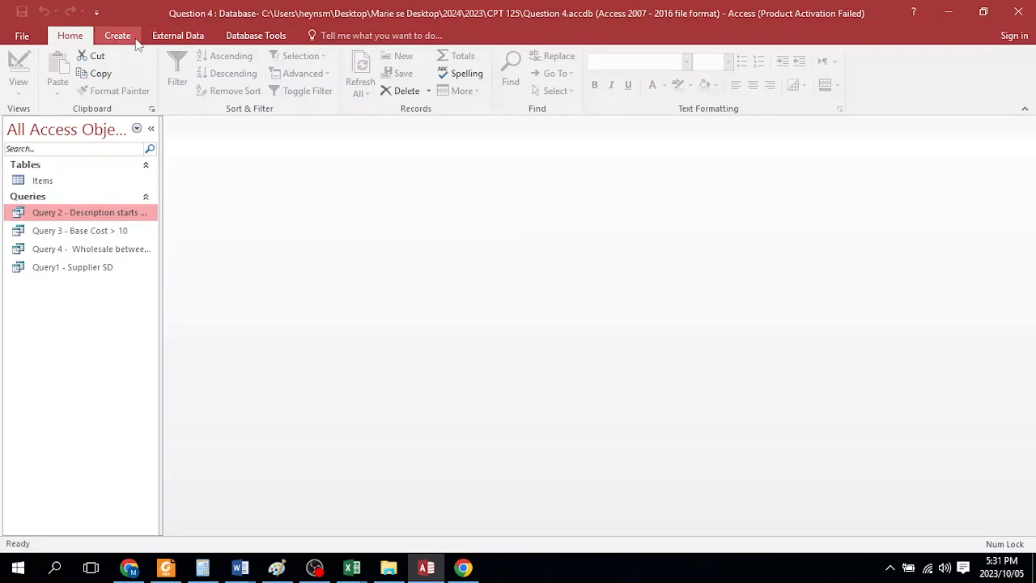
Start a fifth query in design with the Items table and stretch the table box to show every field
{"action": "left_click", "coordinate": [118, 36]}
{"action": "left_click", "coordinate": [226, 77]}
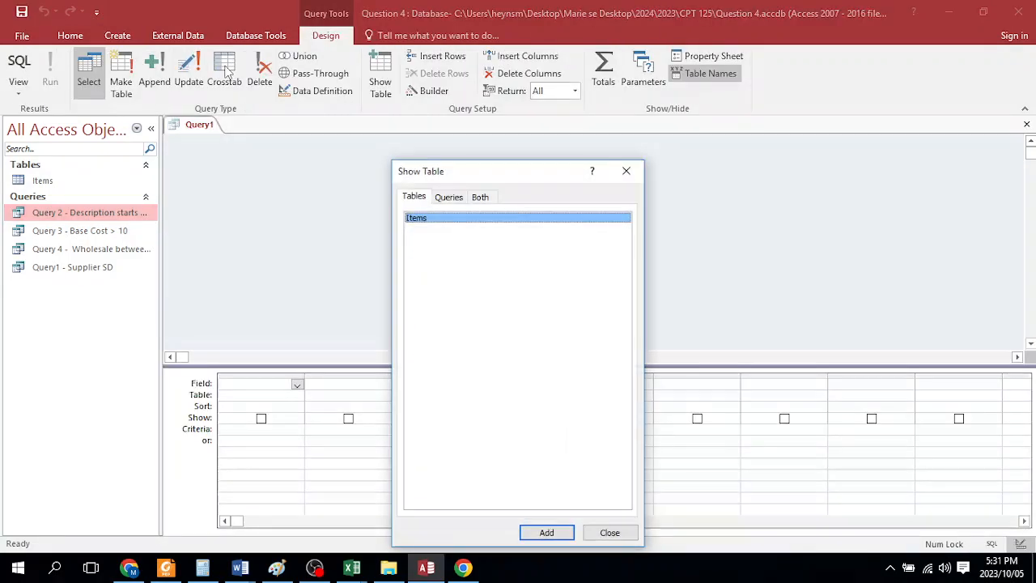
{"action": "left_click", "coordinate": [547, 532]}
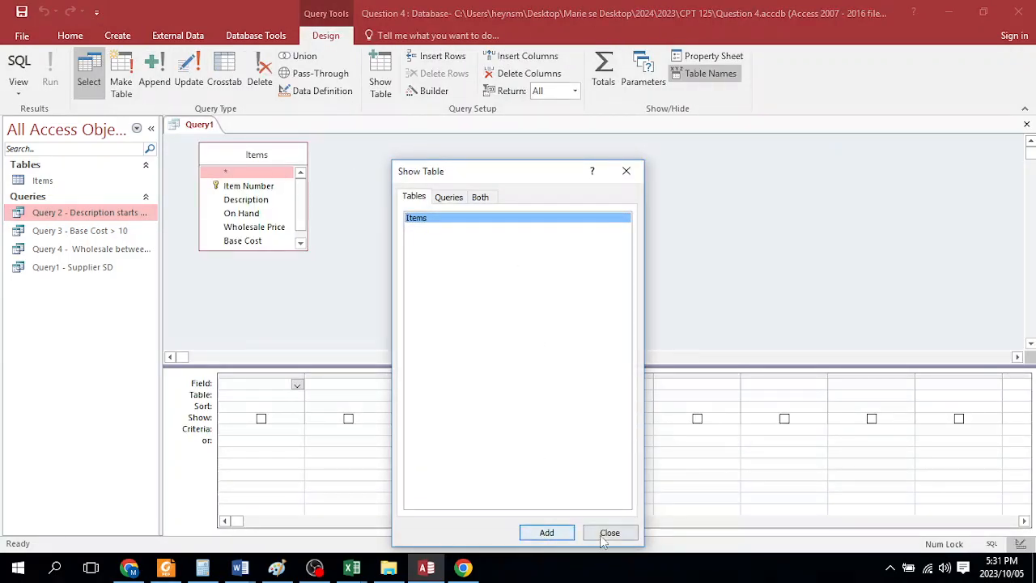
{"action": "left_click", "coordinate": [609, 532]}
{"action": "left_click_drag", "start_coordinate": [280, 250], "coordinate": [310, 273]}
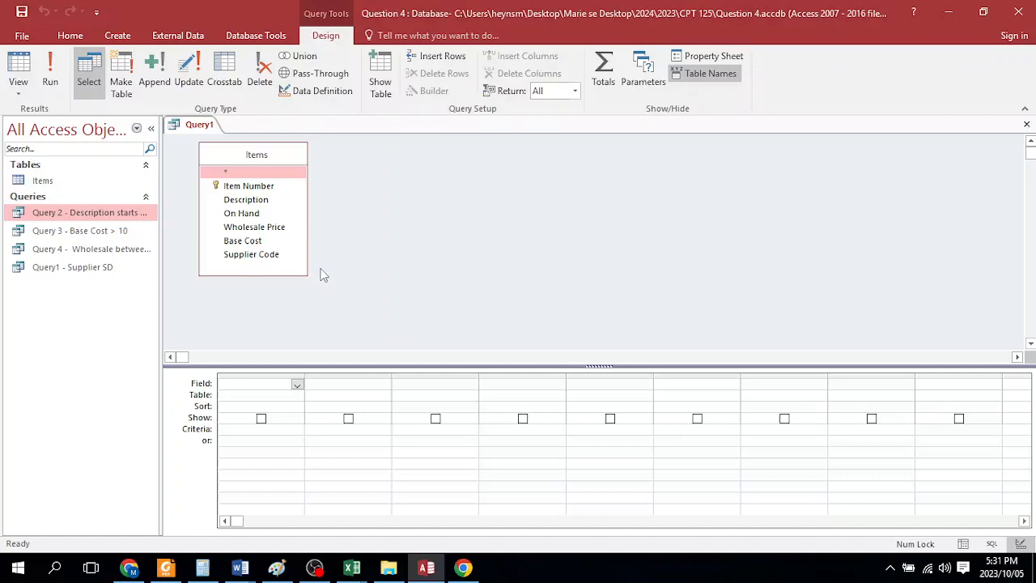
Add the Item Number, Description, On Hand and Wholesale Price fields to the query grid
{"action": "left_click", "coordinate": [240, 188]}
{"action": "double_click", "coordinate": [240, 187]}
{"action": "double_click", "coordinate": [244, 200]}
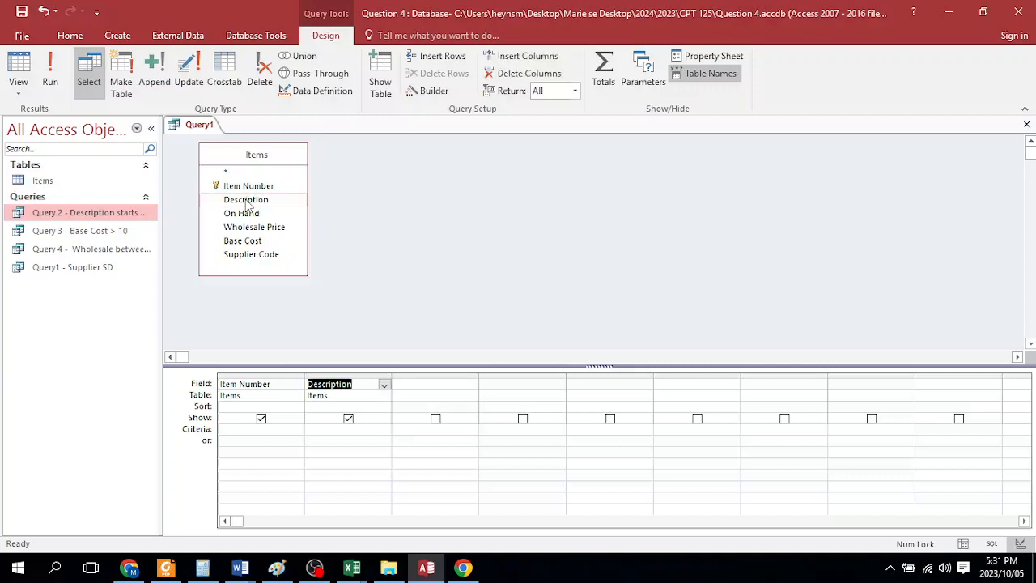
{"action": "double_click", "coordinate": [249, 214]}
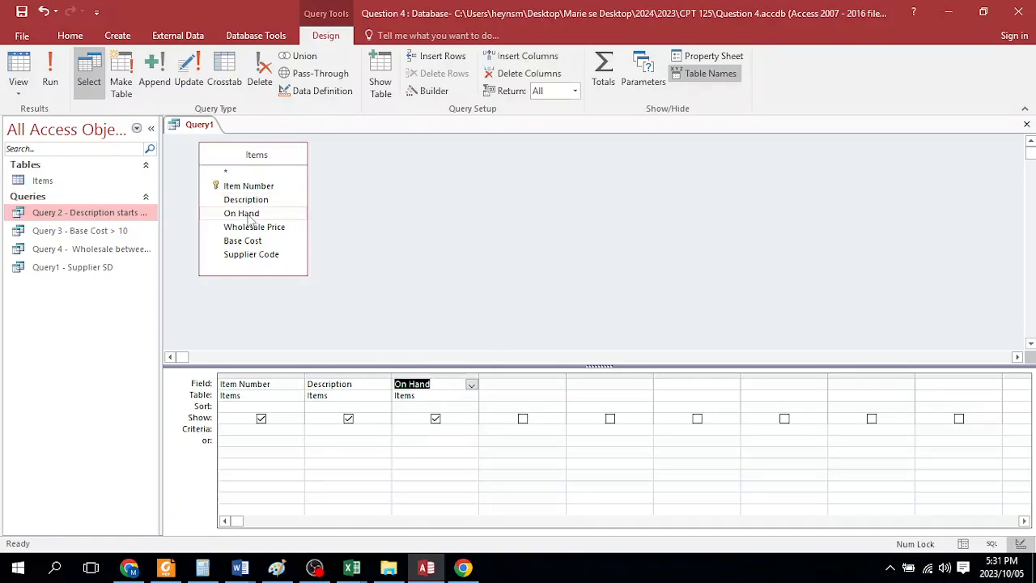
{"action": "double_click", "coordinate": [253, 228]}
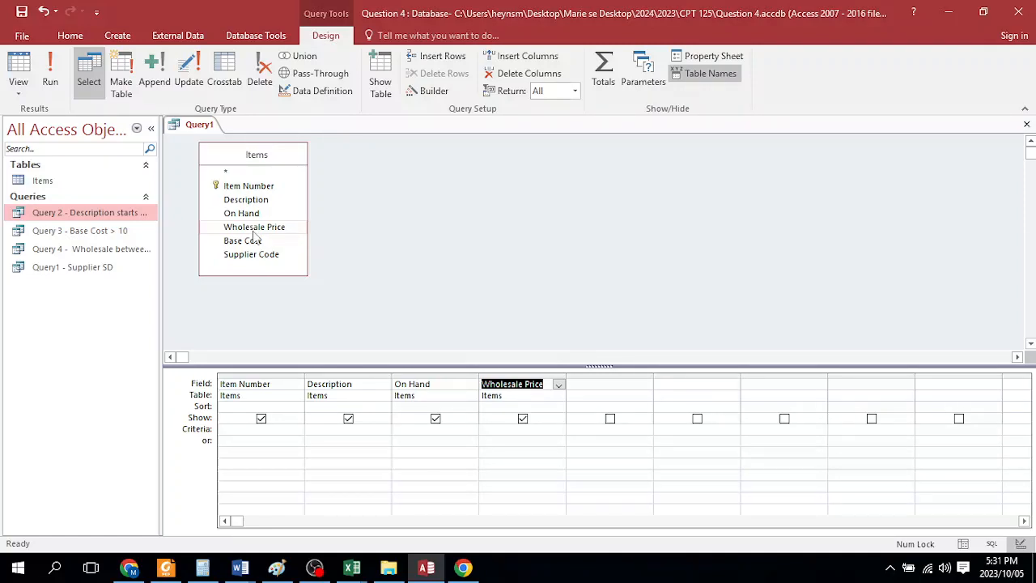
{"action": "left_click", "coordinate": [259, 241]}
Set the On Hand criterion to <100 and the Wholesale Price criterion to <3, and run the query
{"action": "left_click", "coordinate": [324, 431]}
{"action": "left_click", "coordinate": [410, 429]}
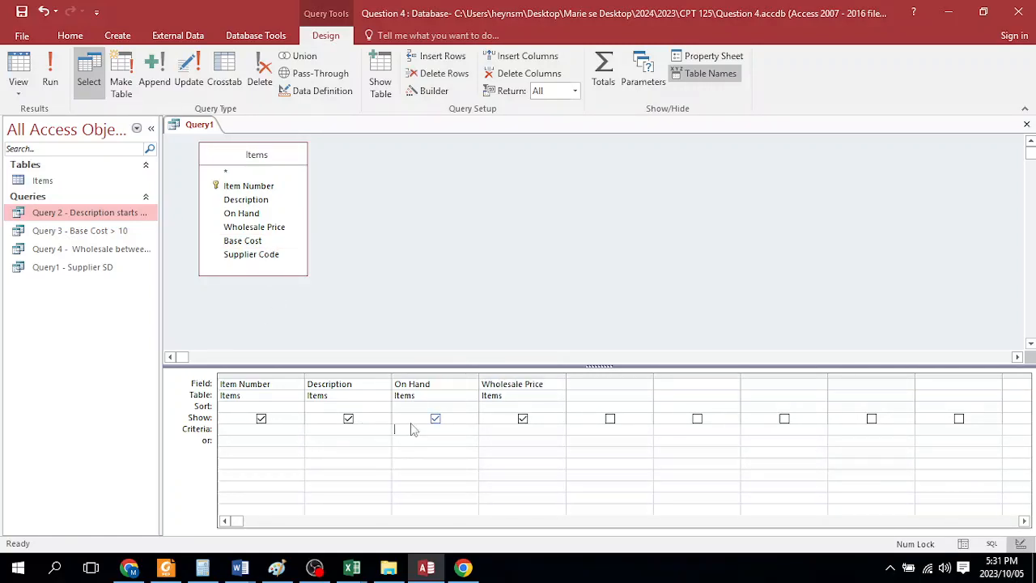
{"action": "type", "text": "<100"}
{"action": "type", "text": "<"}
{"action": "type", "text": "3"}
{"action": "left_click", "coordinate": [50, 79]}
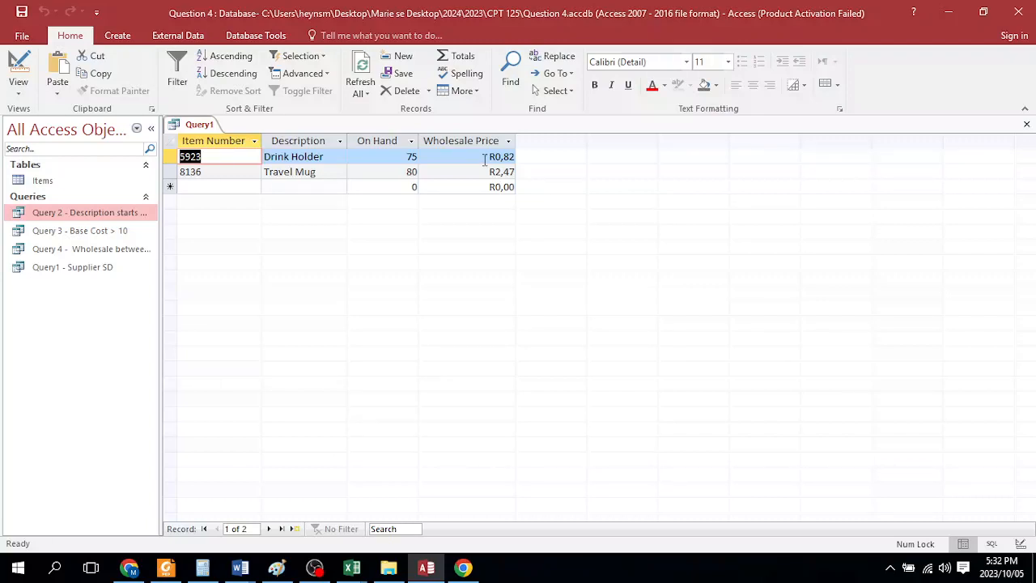
Close the query and save it as "Query 5 - <100 on Hand <3 Wholesale Price"
{"action": "left_click", "coordinate": [1027, 126]}
{"action": "left_click", "coordinate": [462, 329]}
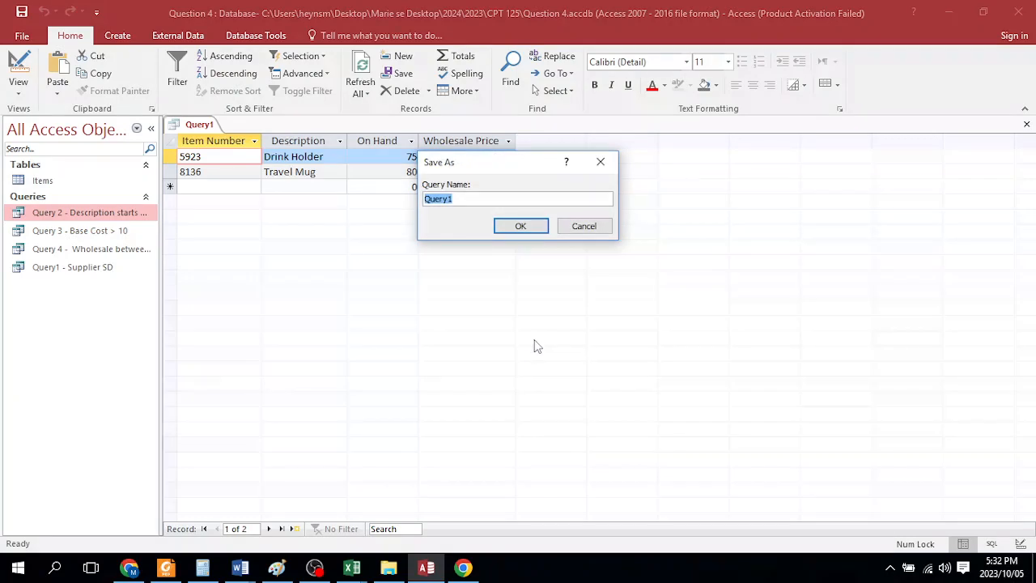
{"action": "type", "text": "Query 5 -"}
{"action": "type", "text": "On"}
{"action": "key", "text": "BackSpace"}
{"action": "key", "text": "BackSpace"}
{"action": "key", "text": "BackSpace"}
{"action": "type", "text": "<100 on Hand "}
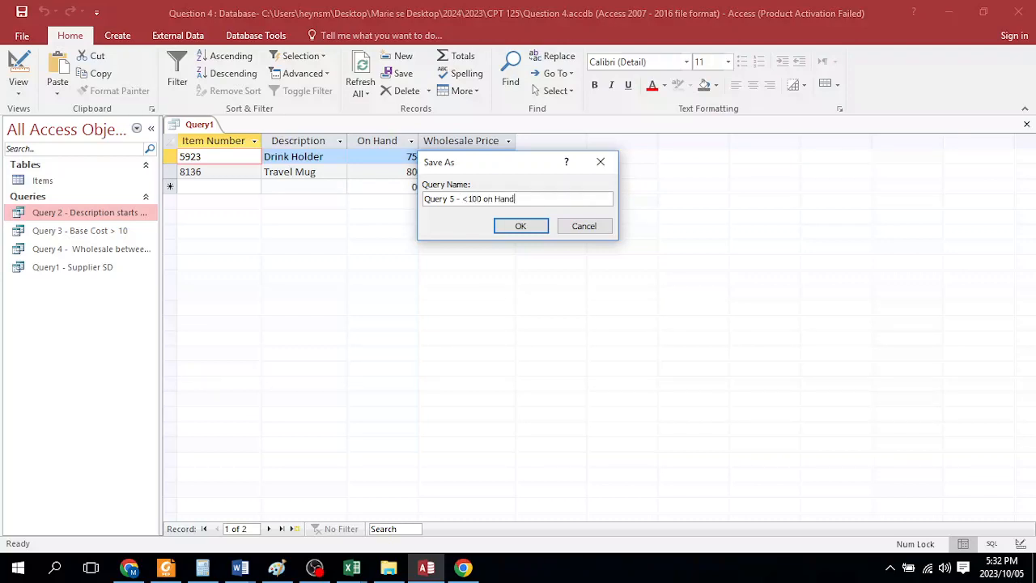
{"action": "type", "text": "<"}
{"action": "type", "text": "3 Wholesale Price"}
{"action": "key", "text": "Return"}
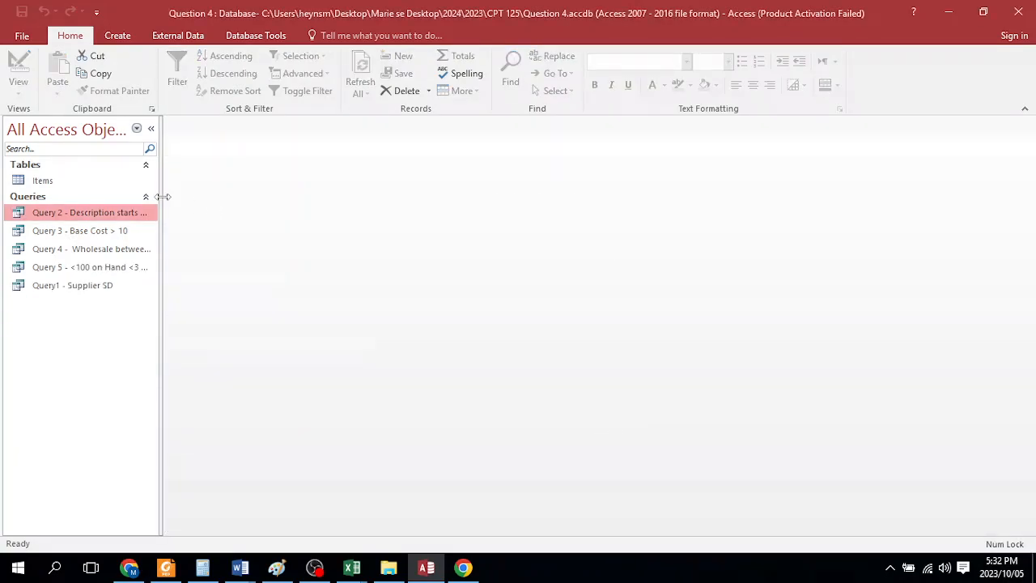
Widen the object list to fit the full query names and create an automatic form from the Items table
{"action": "left_click_drag", "start_coordinate": [161, 197], "coordinate": [232, 224]}
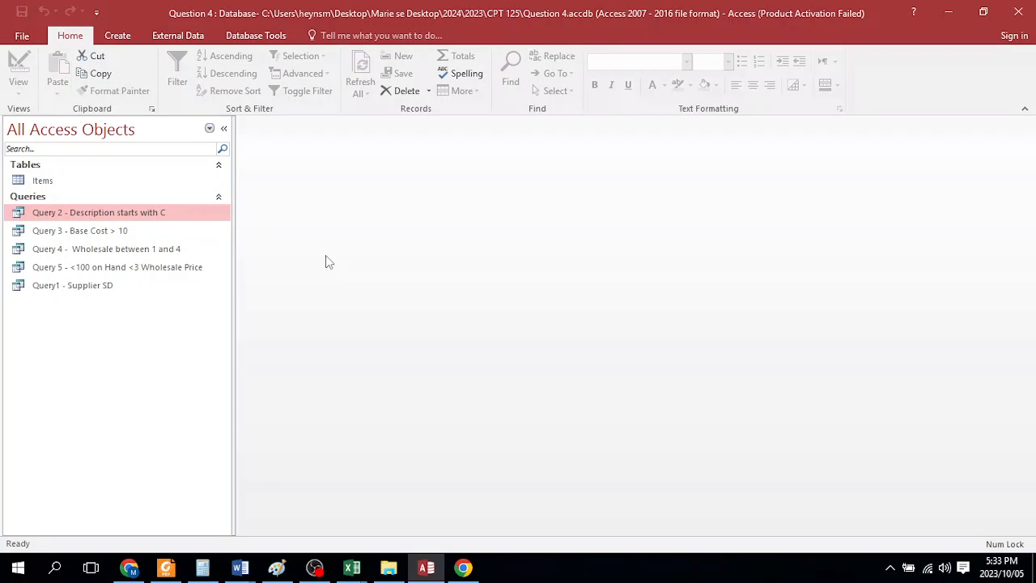
{"action": "left_click", "coordinate": [46, 183]}
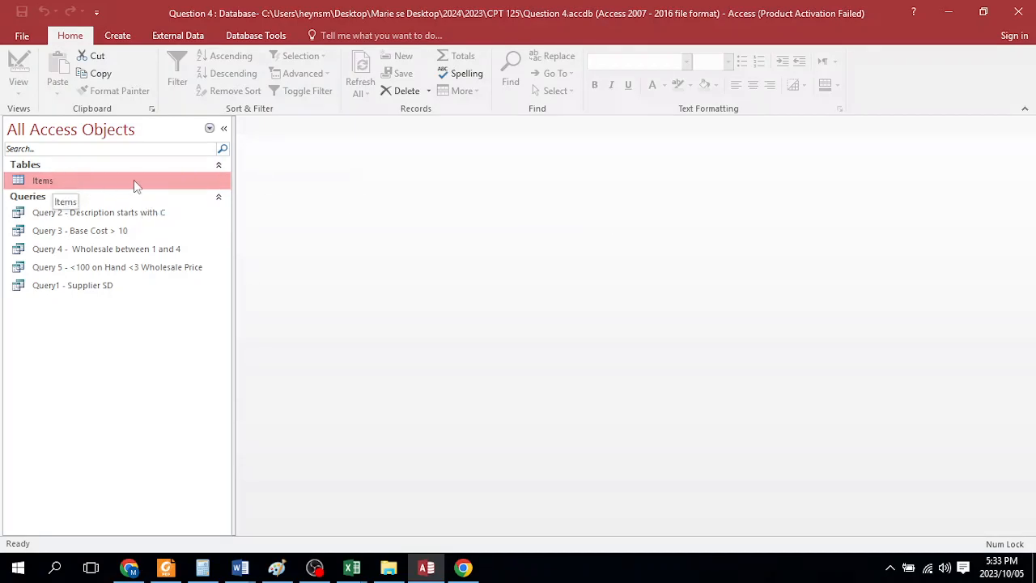
{"action": "left_click", "coordinate": [89, 212]}
{"action": "left_click", "coordinate": [43, 185]}
{"action": "left_click", "coordinate": [117, 36]}
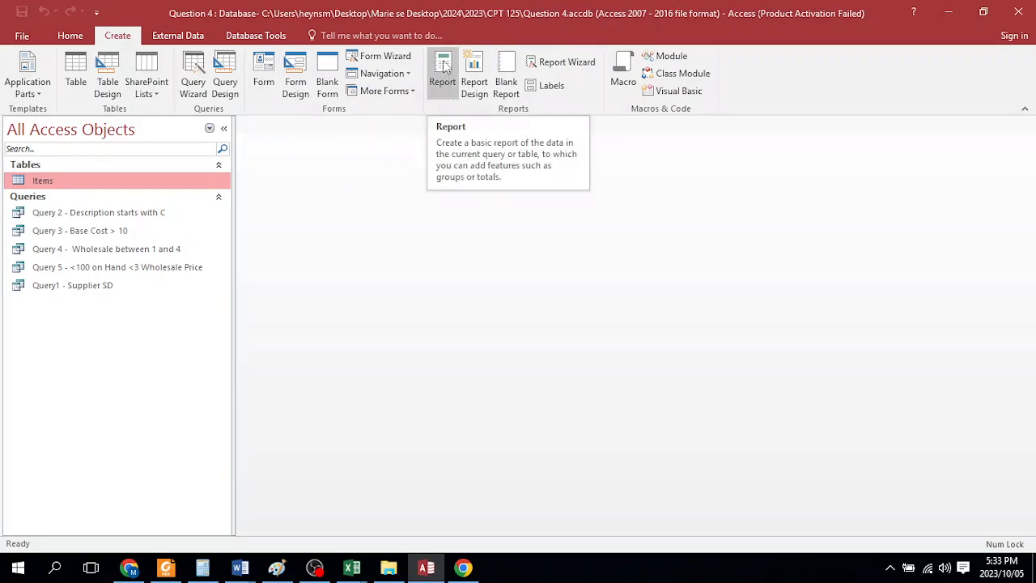
{"action": "left_click", "coordinate": [267, 63]}
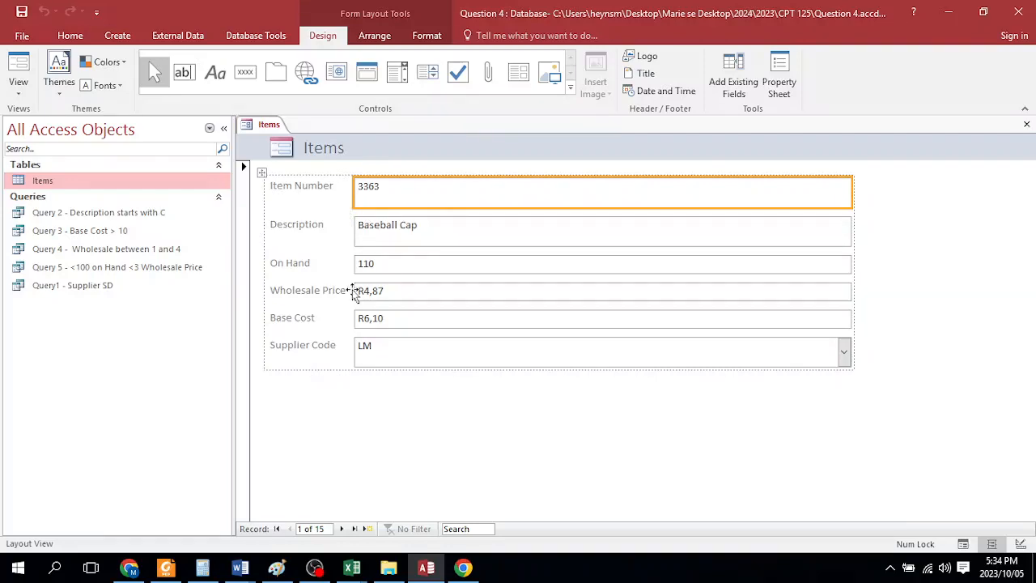
Page through several records of the new form, close it and save it as "Auto Form"
{"action": "left_click", "coordinate": [343, 529]}
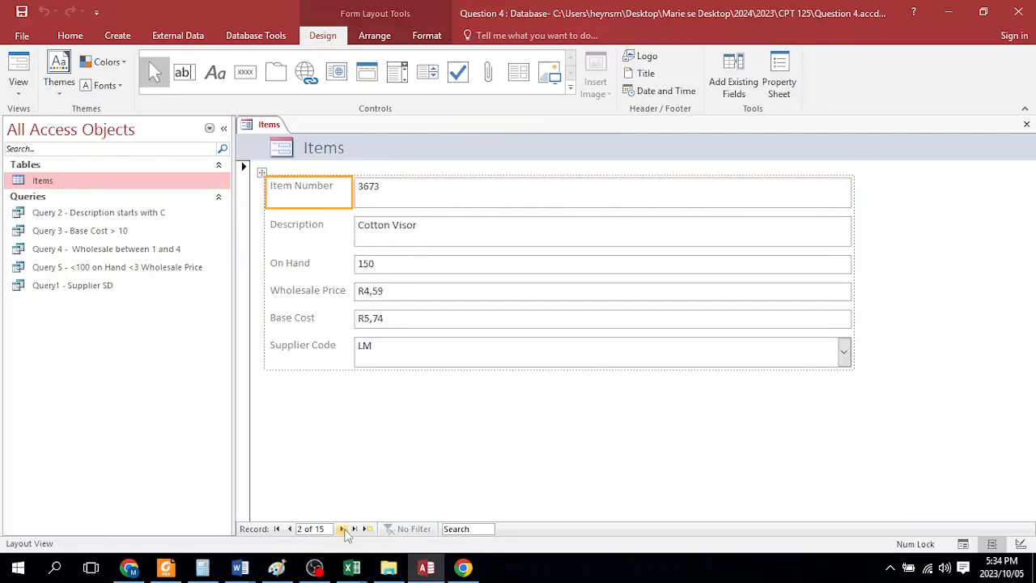
{"action": "left_click", "coordinate": [342, 529]}
{"action": "left_click", "coordinate": [342, 529]}
{"action": "left_click", "coordinate": [342, 529]}
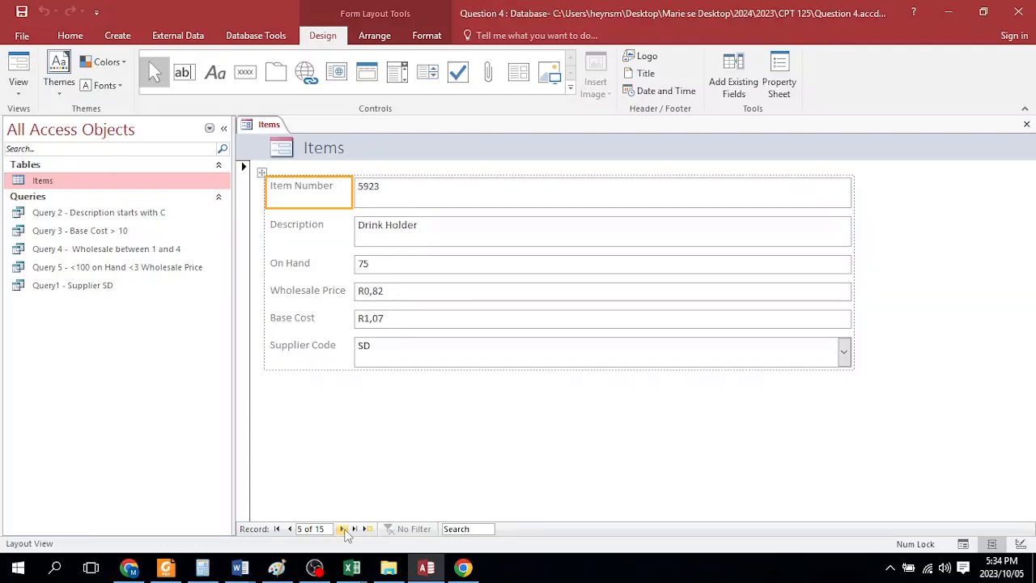
{"action": "left_click", "coordinate": [343, 528]}
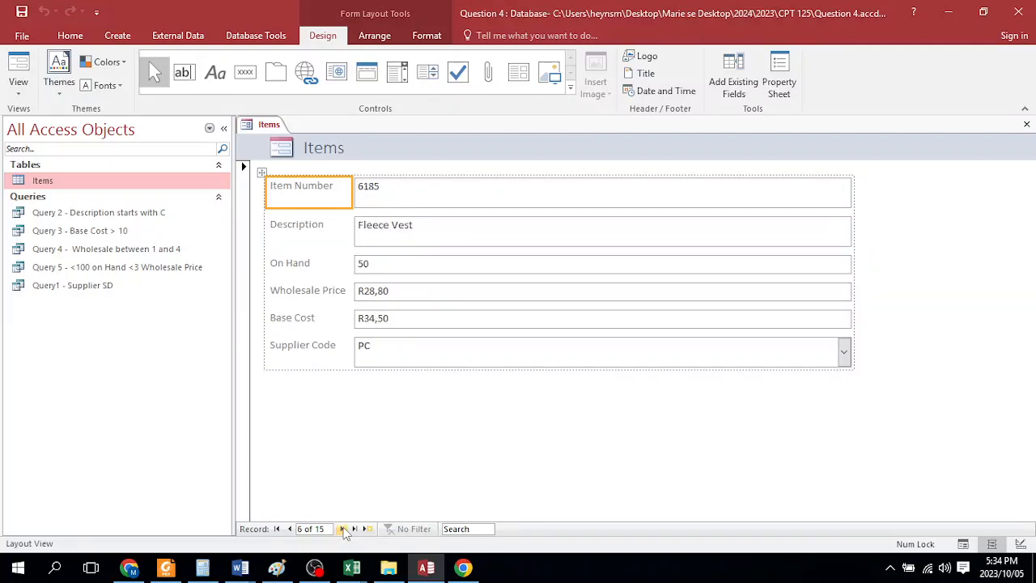
{"action": "left_click", "coordinate": [290, 528]}
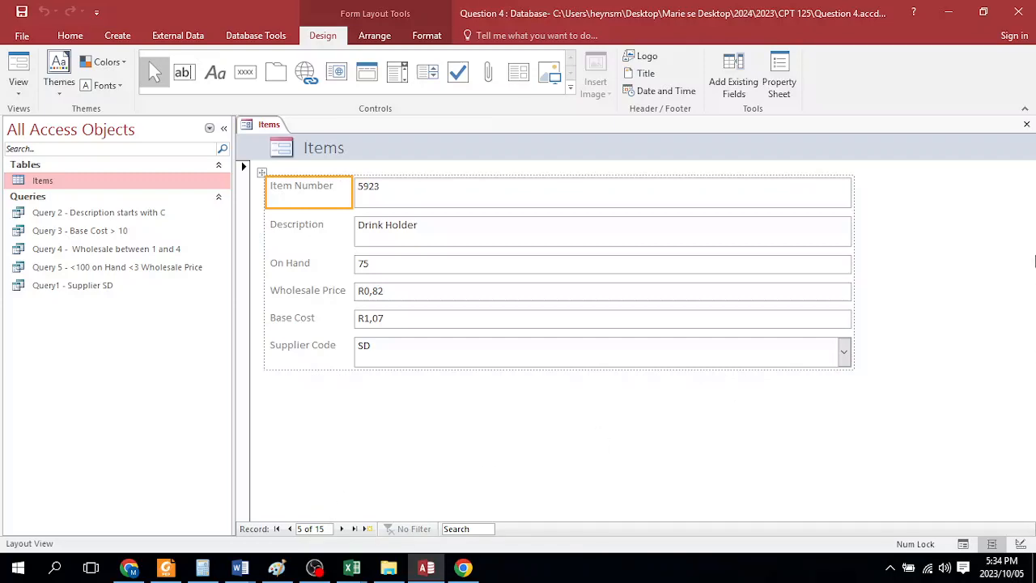
{"action": "left_click", "coordinate": [1026, 123]}
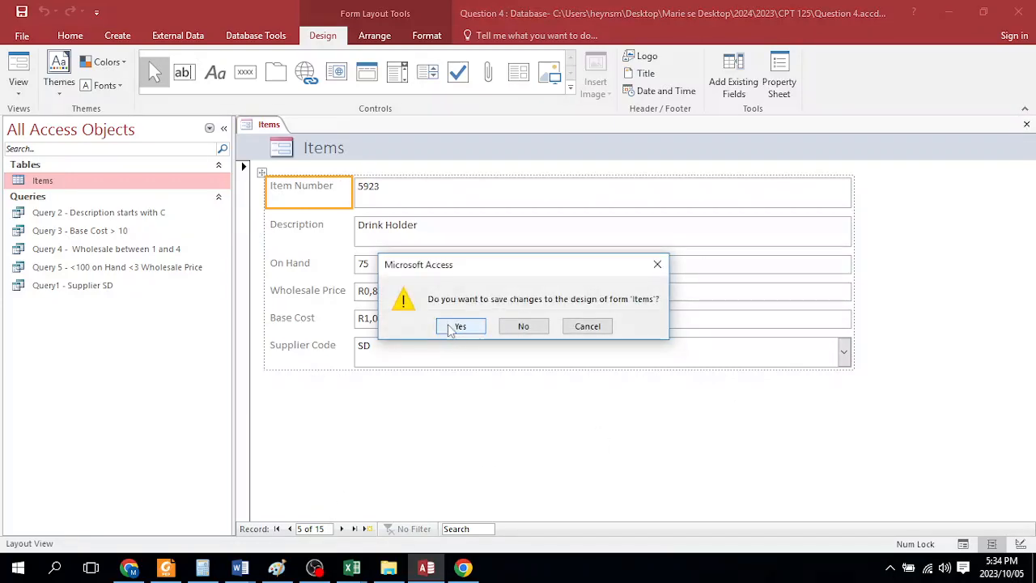
{"action": "left_click", "coordinate": [453, 327]}
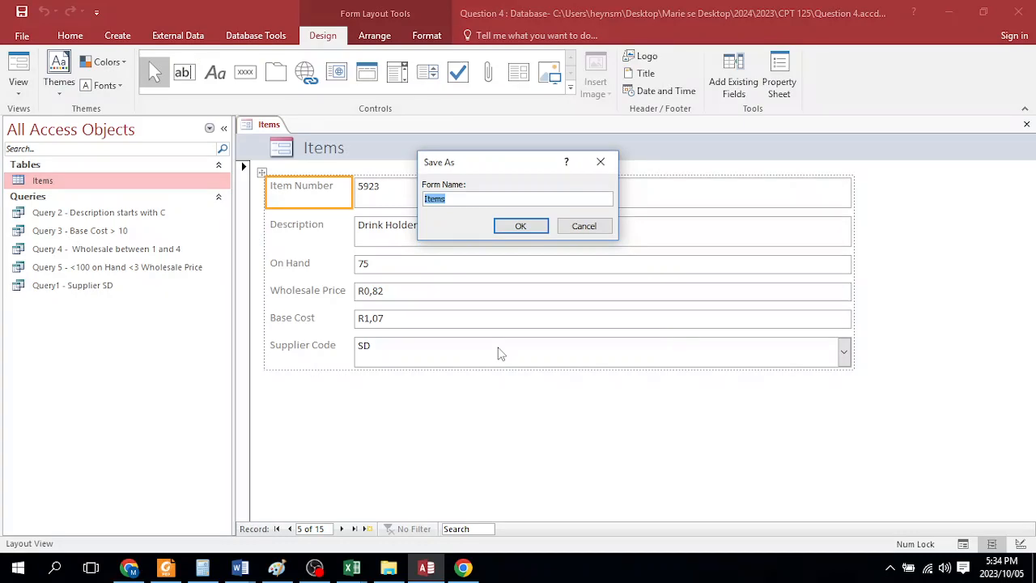
{"action": "type", "text": "Auto Form"}
{"action": "key", "text": "Return"}
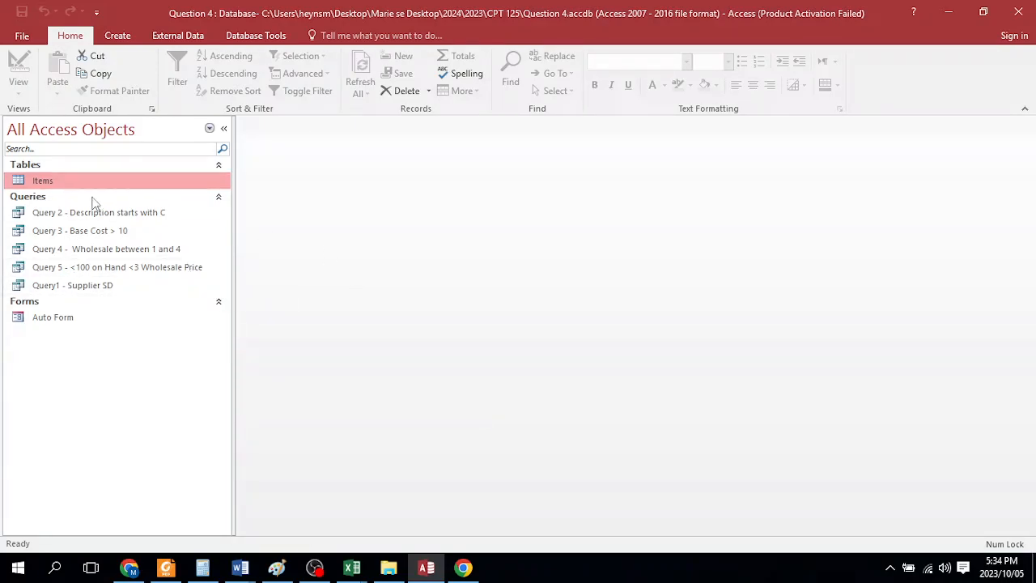
Create an automatic report from the Items table and slightly narrow its On Hand column, widening the Description column
{"action": "left_click", "coordinate": [122, 35]}
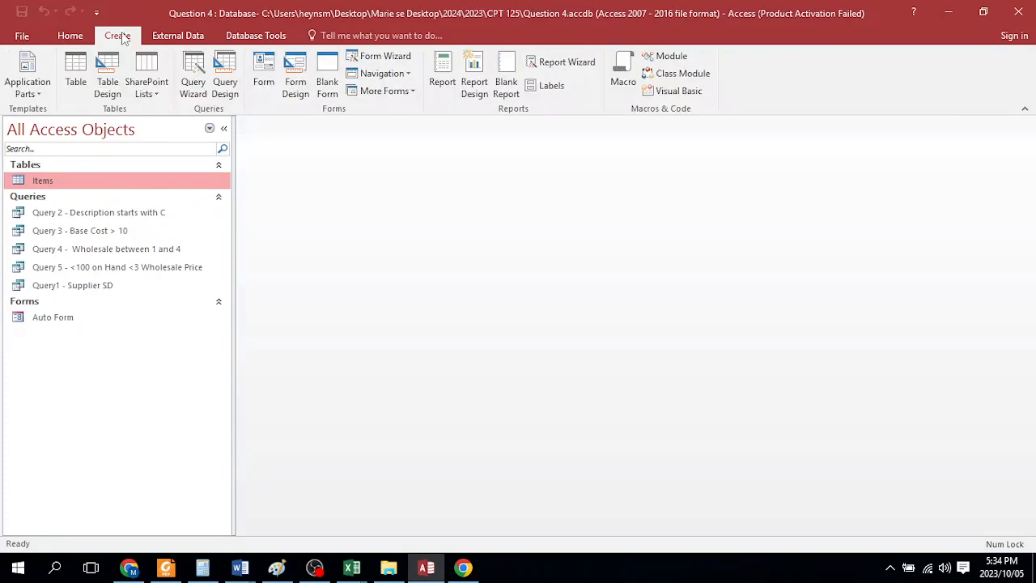
{"action": "left_click", "coordinate": [441, 81]}
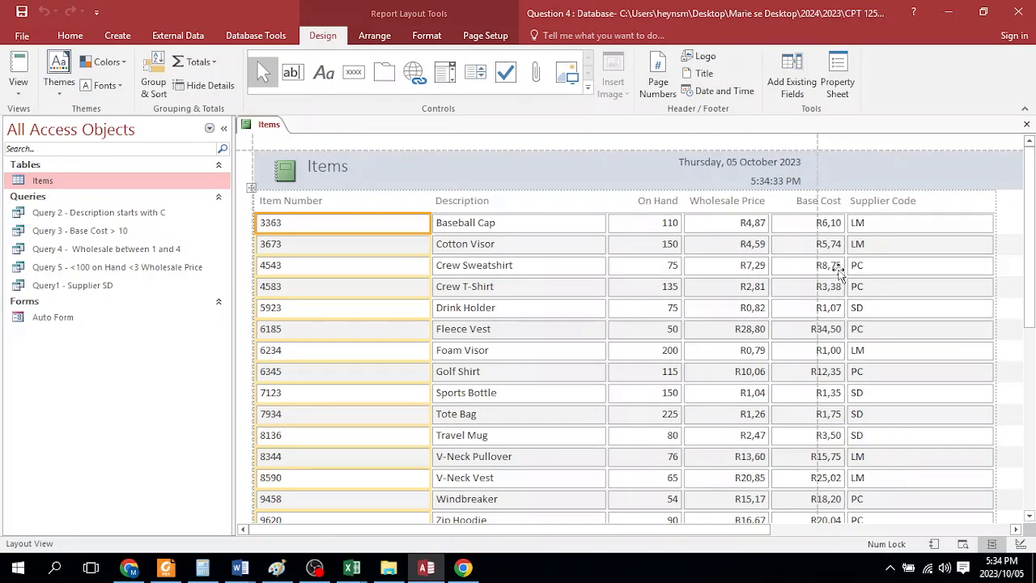
{"action": "scroll", "coordinate": [682, 233], "scroll_direction": "down", "scroll_amount": 1}
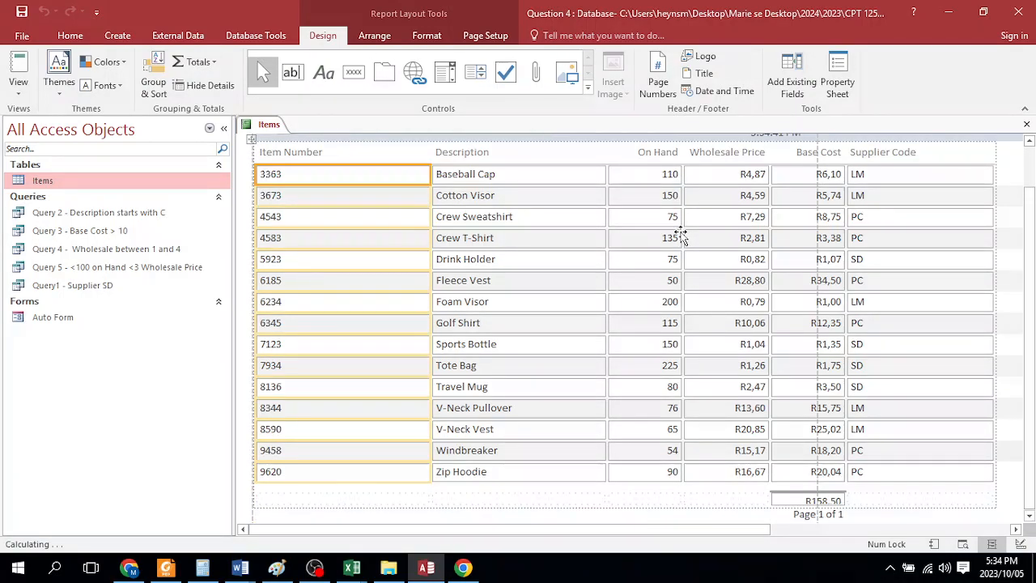
{"action": "scroll", "coordinate": [681, 233], "scroll_direction": "up", "scroll_amount": 1}
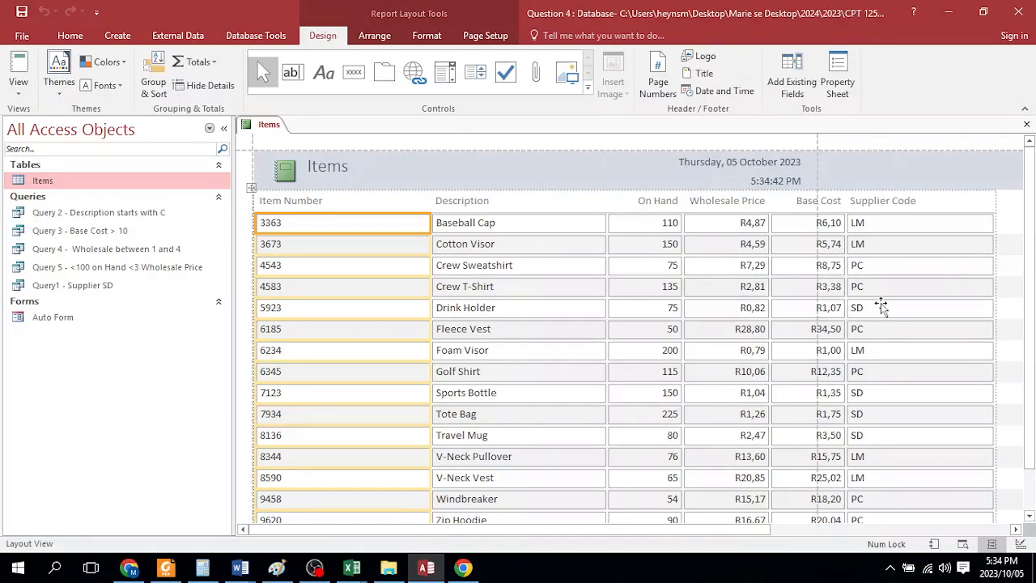
{"action": "left_click", "coordinate": [607, 223]}
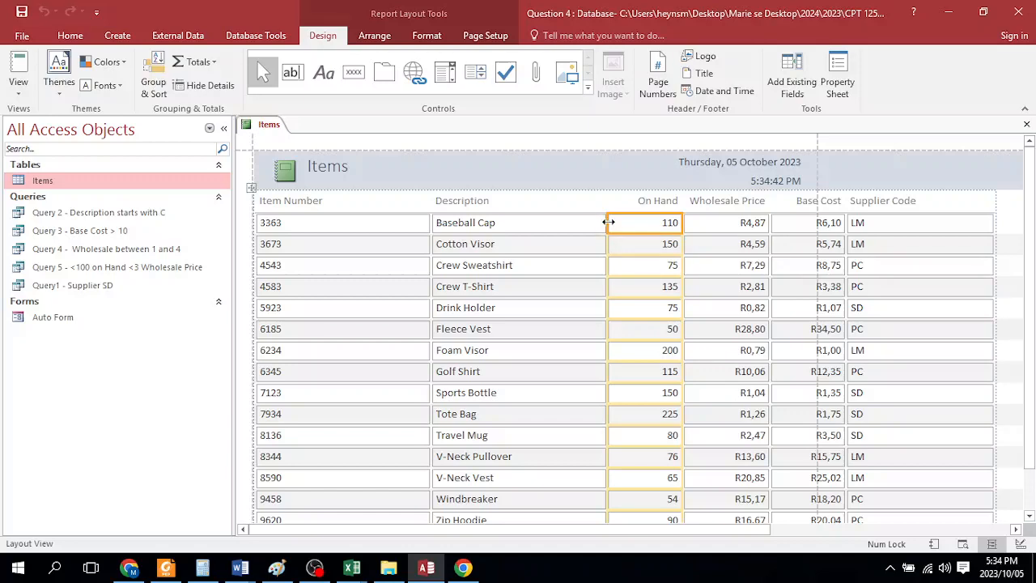
{"action": "mouse_move", "coordinate": [608, 222]}
{"action": "left_mouse_down"}
{"action": "mouse_move", "coordinate": [548, 224]}
{"action": "mouse_move", "coordinate": [614, 225]}
{"action": "left_mouse_up"}
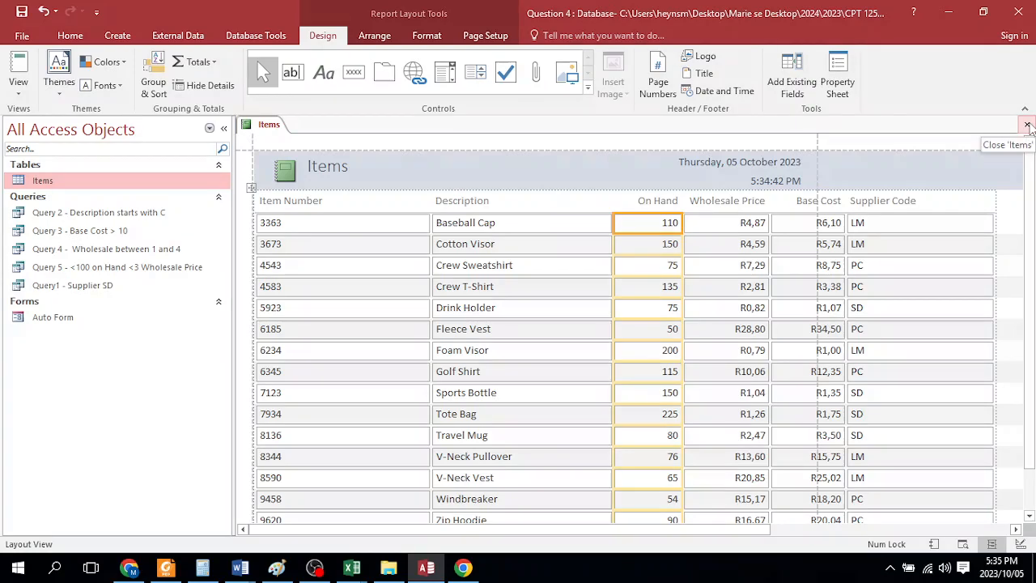
Close the report and save it as "Auto Report"
{"action": "left_click", "coordinate": [1026, 125]}
{"action": "left_click", "coordinate": [463, 328]}
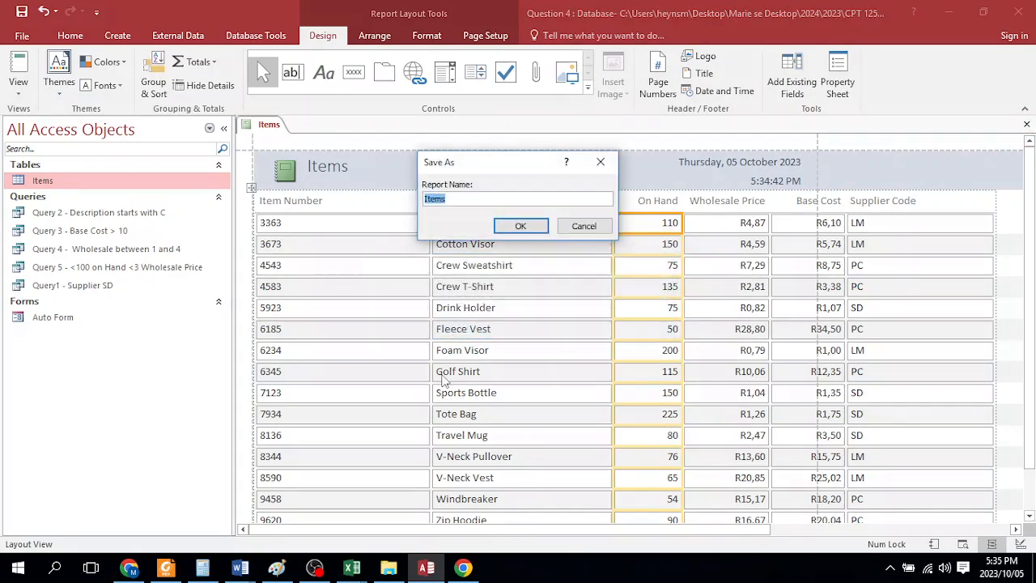
{"action": "type", "text": "Auto Report"}
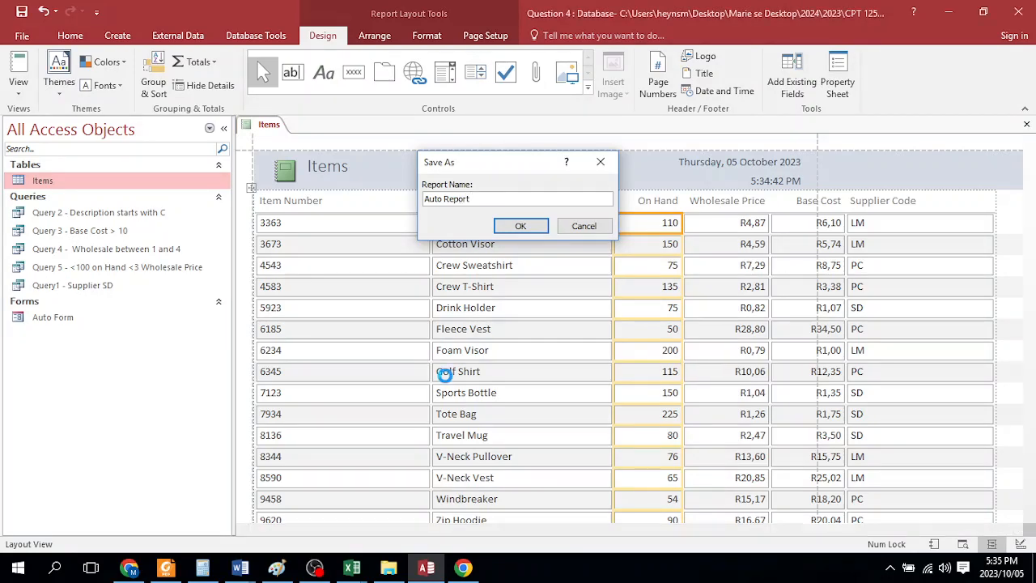
{"action": "key", "text": "Return"}
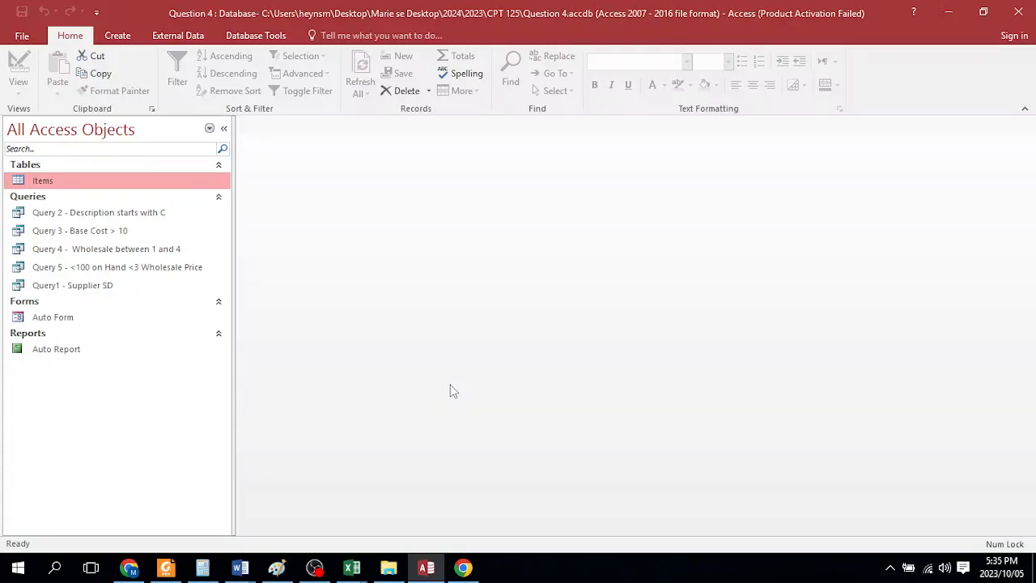
{"action": "left_click", "coordinate": [314, 568]}
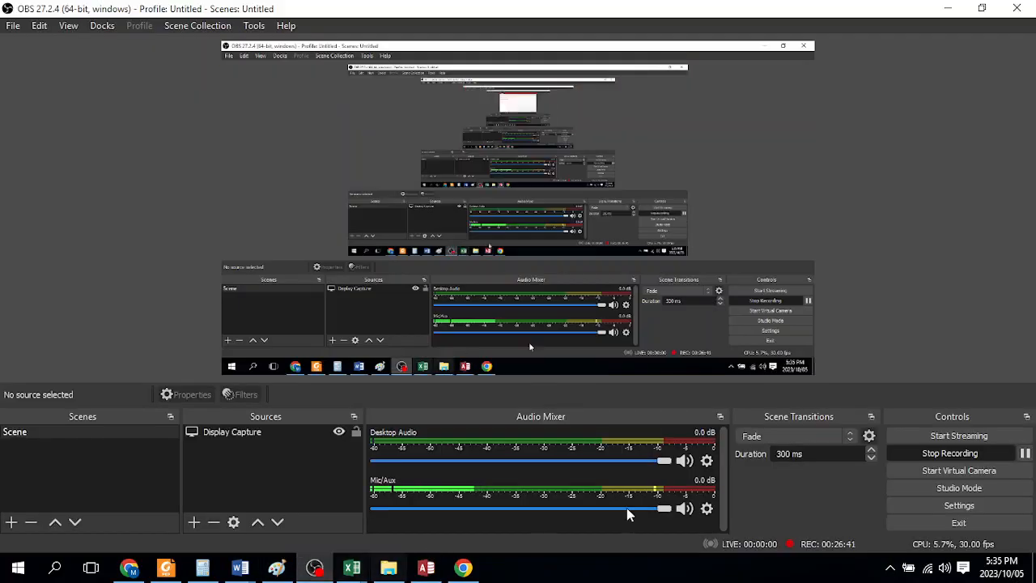